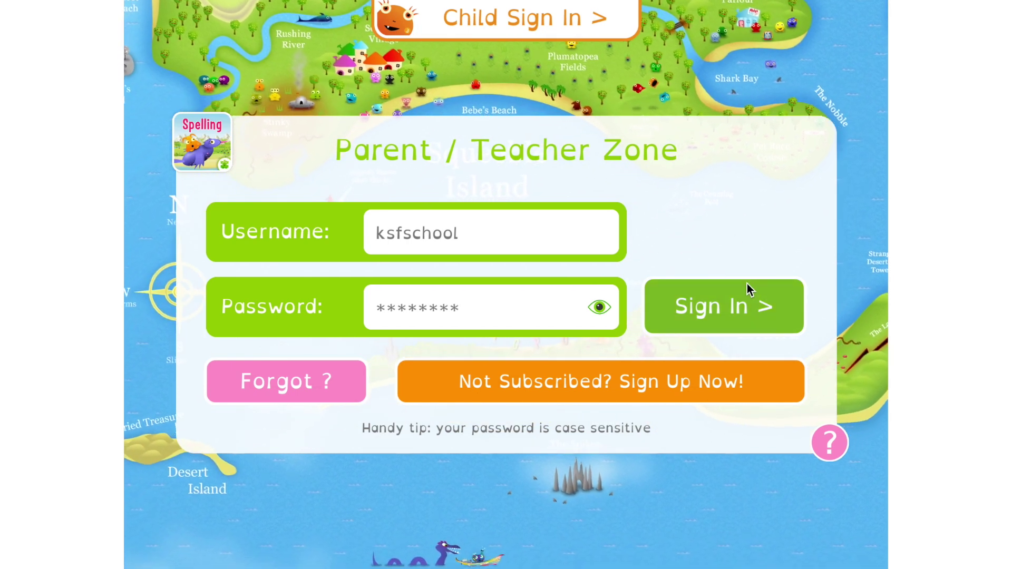
# Sign in to the Parent / Teacher Zone and go to Words & Lists to show the KSF lists.
pyautogui.click(707, 305)
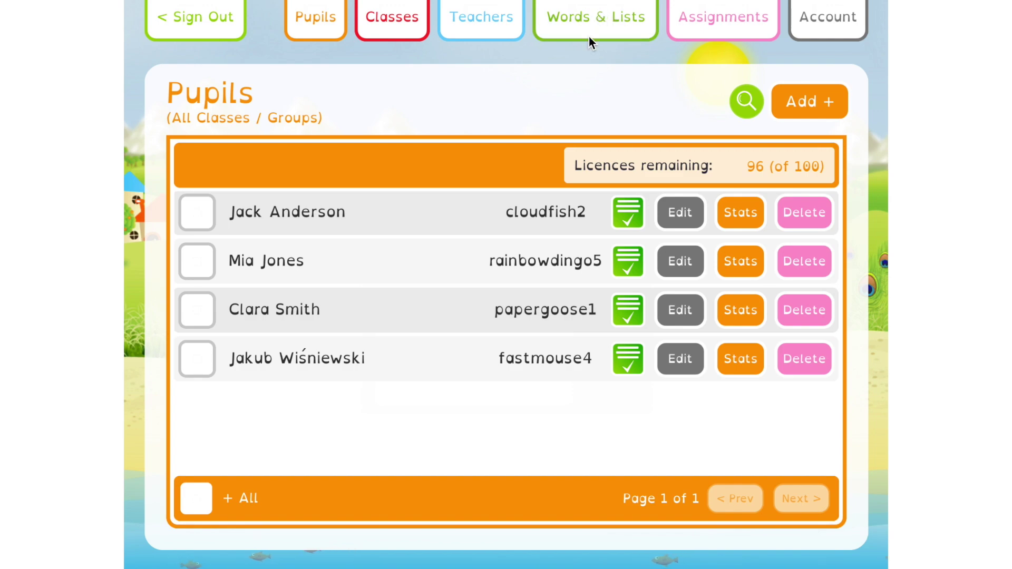
pyautogui.click(611, 14)
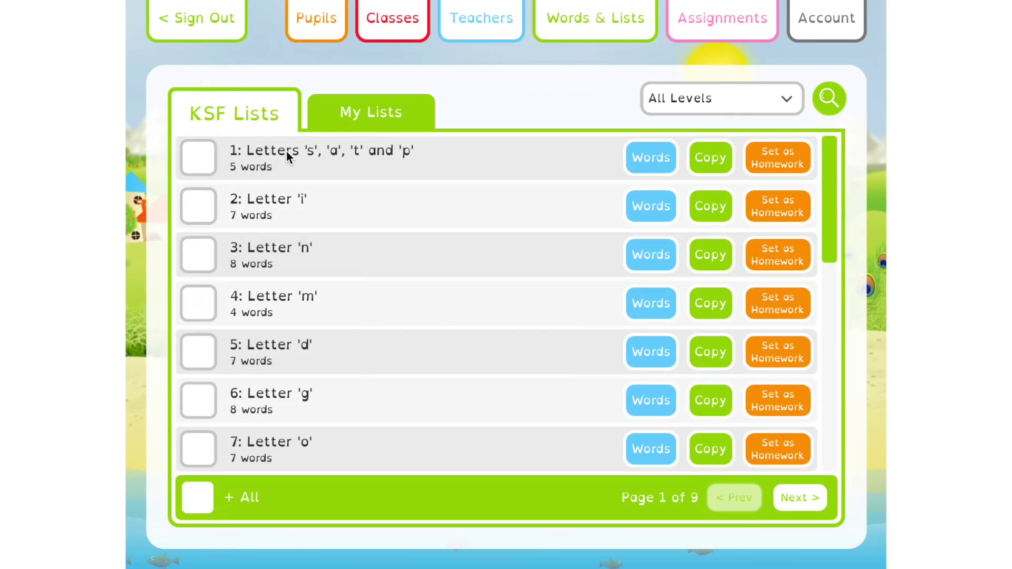
# Browse the KSF lists, paging to page 2 and back to page 1.
pyautogui.scroll(-5, 375, 264)
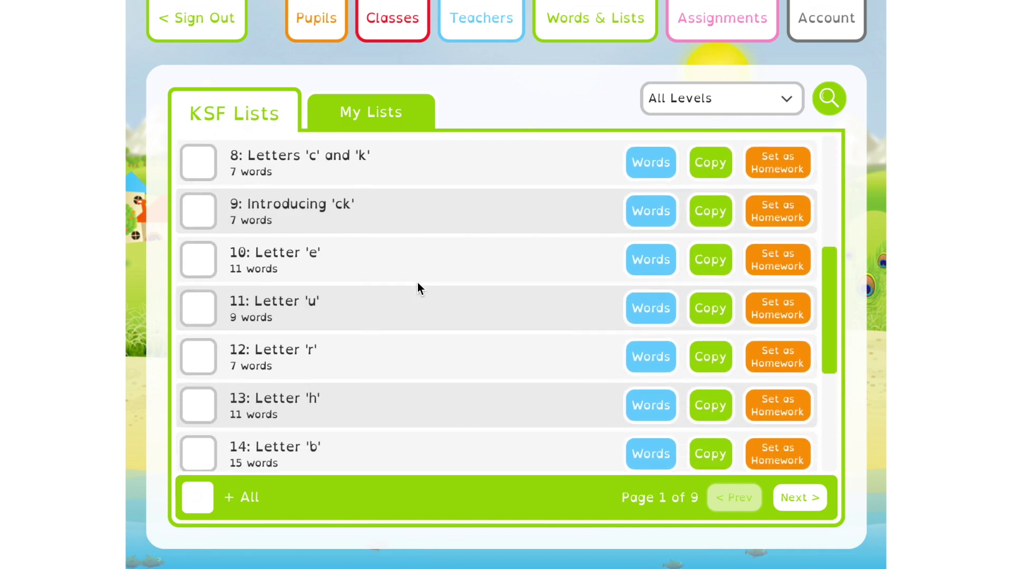
pyautogui.scroll(-4, 418, 282)
pyautogui.scroll(9, 461, 255)
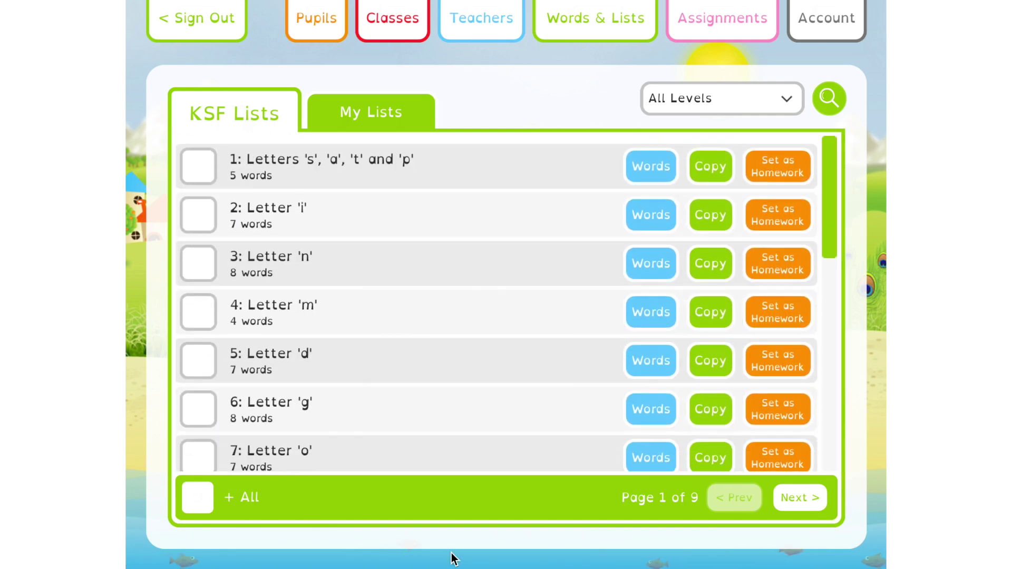
pyautogui.click(794, 502)
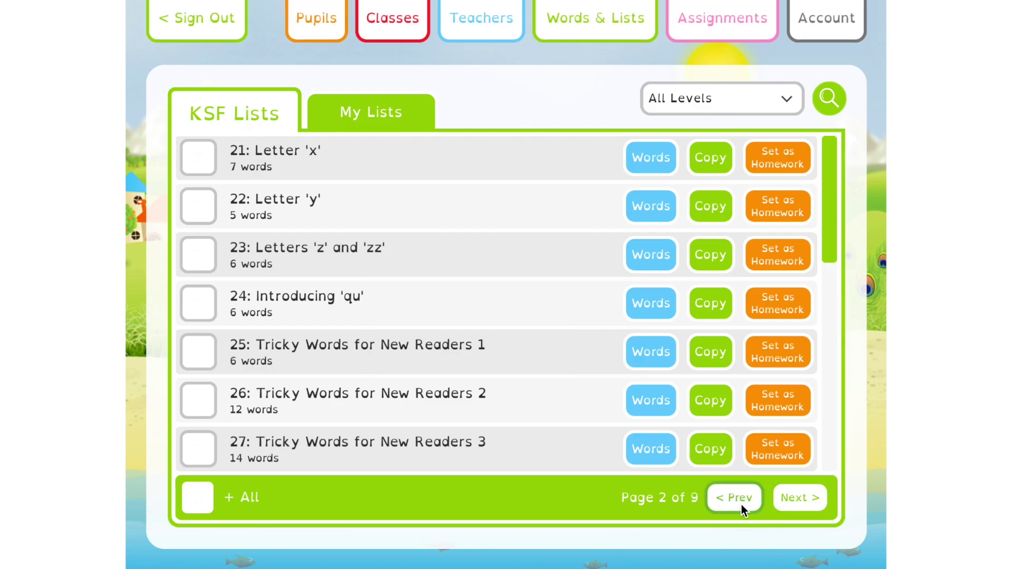
pyautogui.click(741, 504)
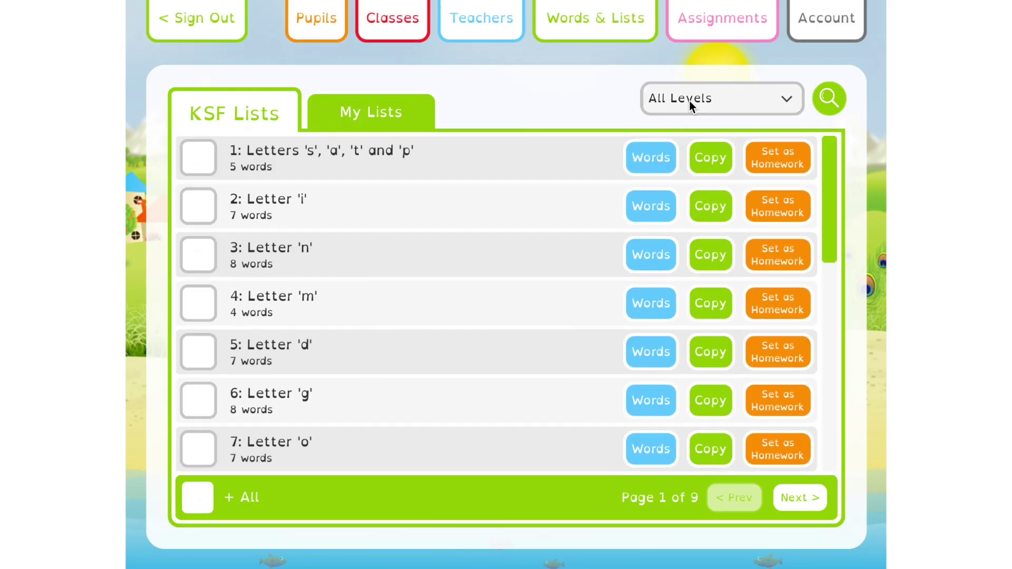
# Filter the KSF lists to Level 1 (yr R/1) and review the Letter 'd' list's words.
pyautogui.click(661, 102)
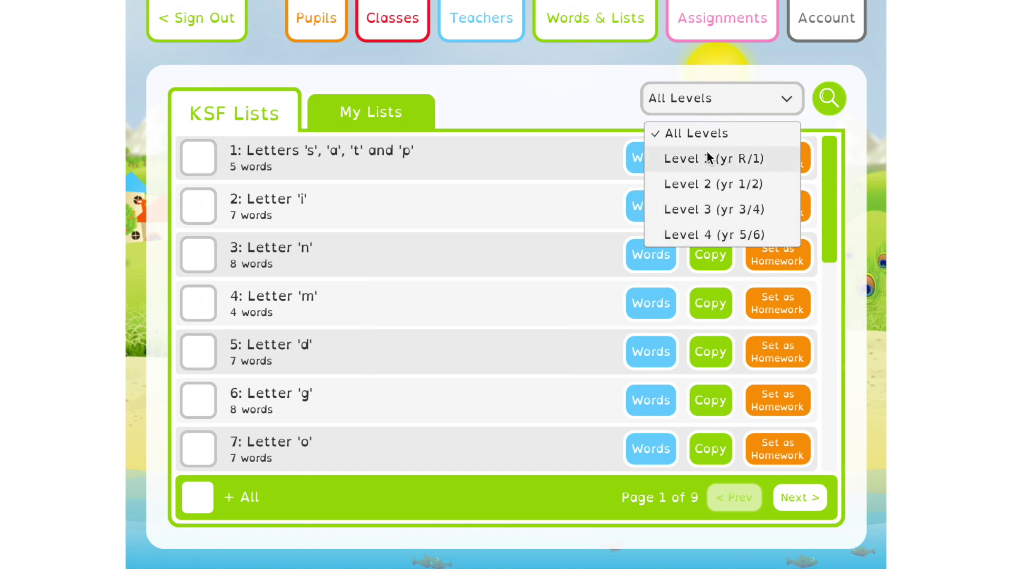
pyautogui.click(765, 155)
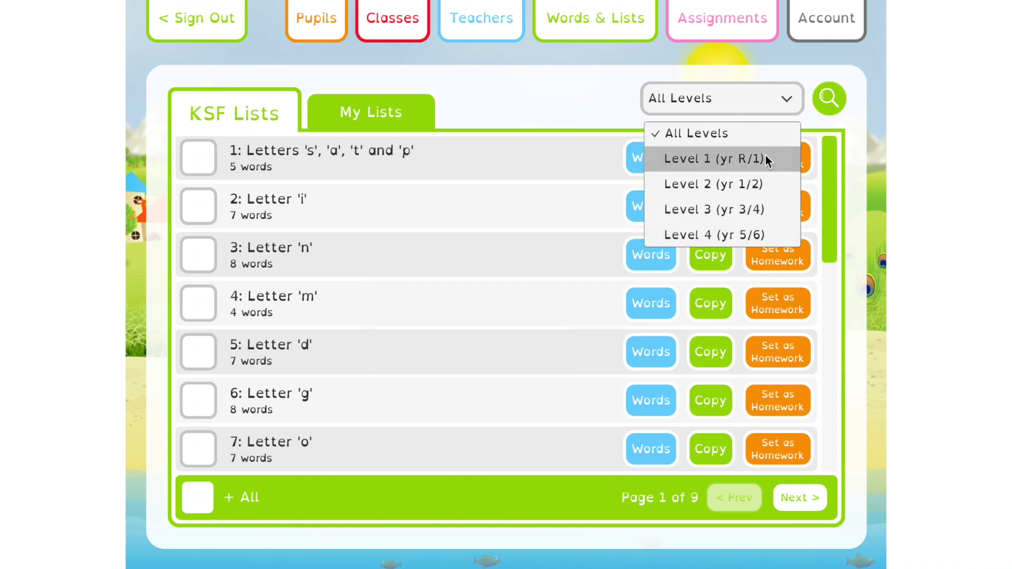
pyautogui.scroll(-3, 513, 275)
pyautogui.scroll(3, 516, 263)
pyautogui.click(648, 348)
pyautogui.scroll(-1, 545, 287)
pyautogui.scroll(2, 528, 393)
pyautogui.click(198, 18)
# Filter to Level 4 (yr 5/6) and review the words in National Curriculum Words 8.
pyautogui.click(739, 102)
pyautogui.click(705, 232)
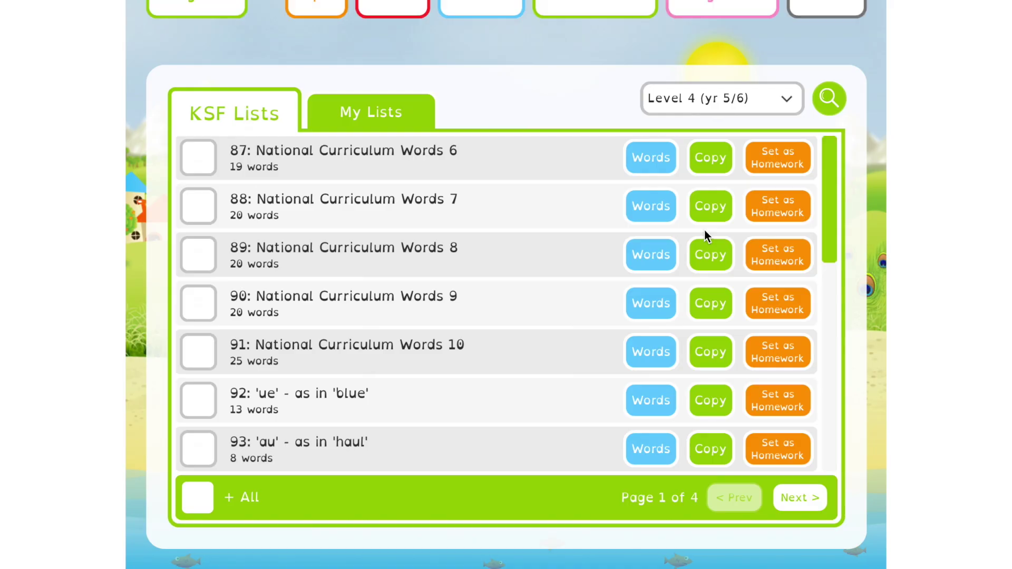
pyautogui.click(649, 251)
pyautogui.scroll(-2, 579, 212)
pyautogui.scroll(2, 548, 237)
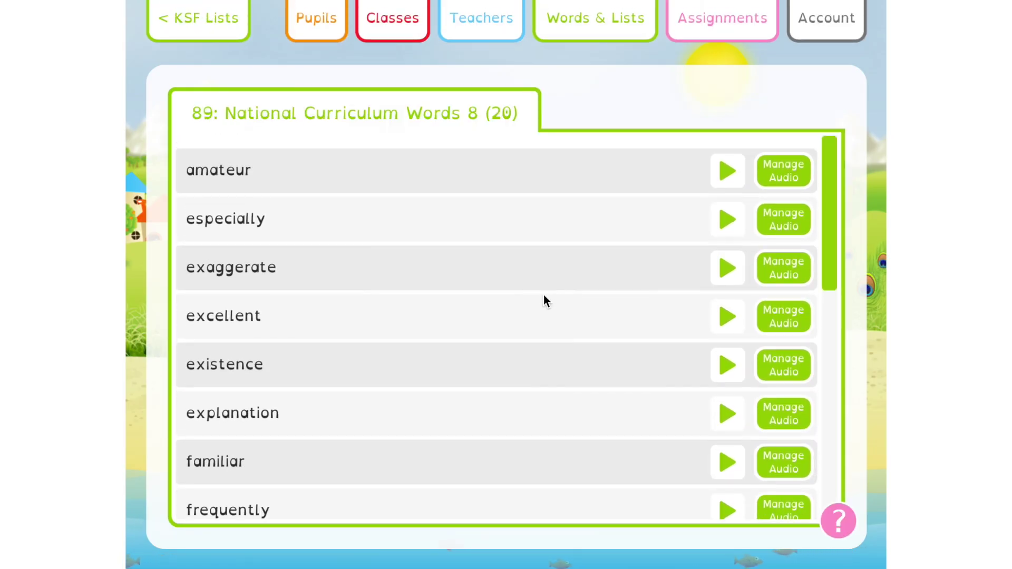
pyautogui.scroll(-1, 545, 305)
pyautogui.click(208, 22)
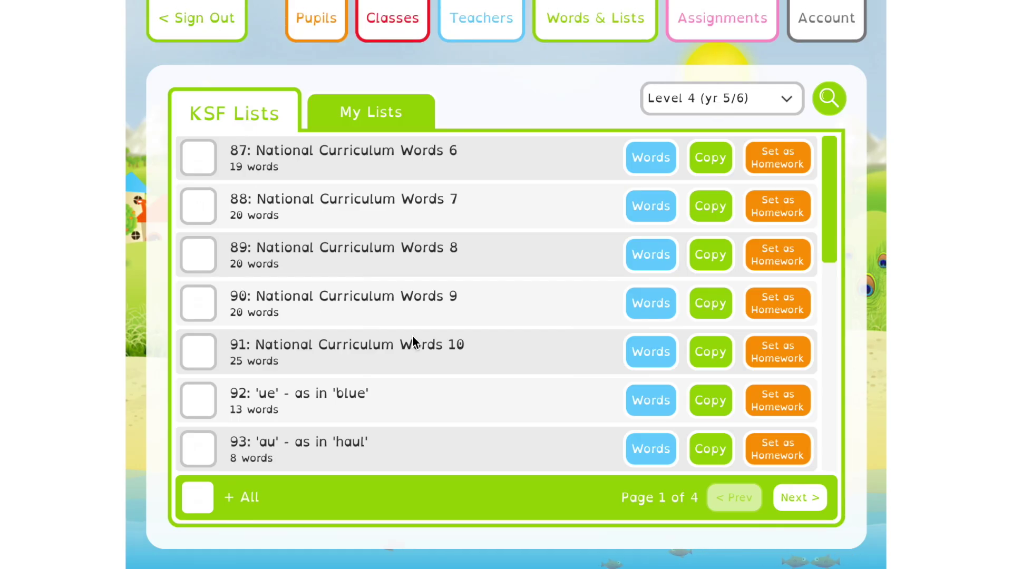
# Reset the KSF lists filter to All Levels.
pyautogui.scroll(-3, 576, 246)
pyautogui.scroll(3, 566, 466)
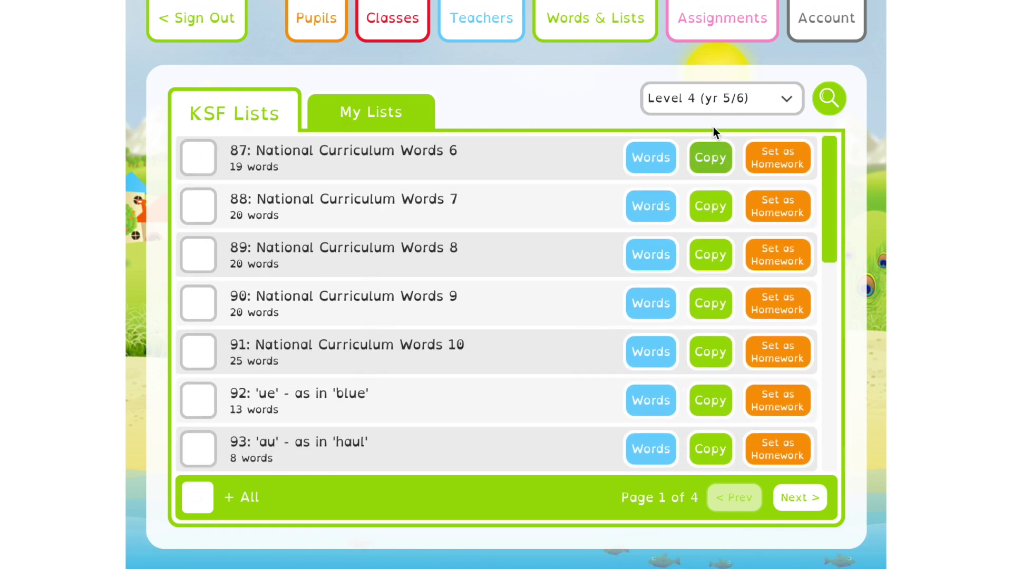
pyautogui.click(706, 99)
pyautogui.click(687, 136)
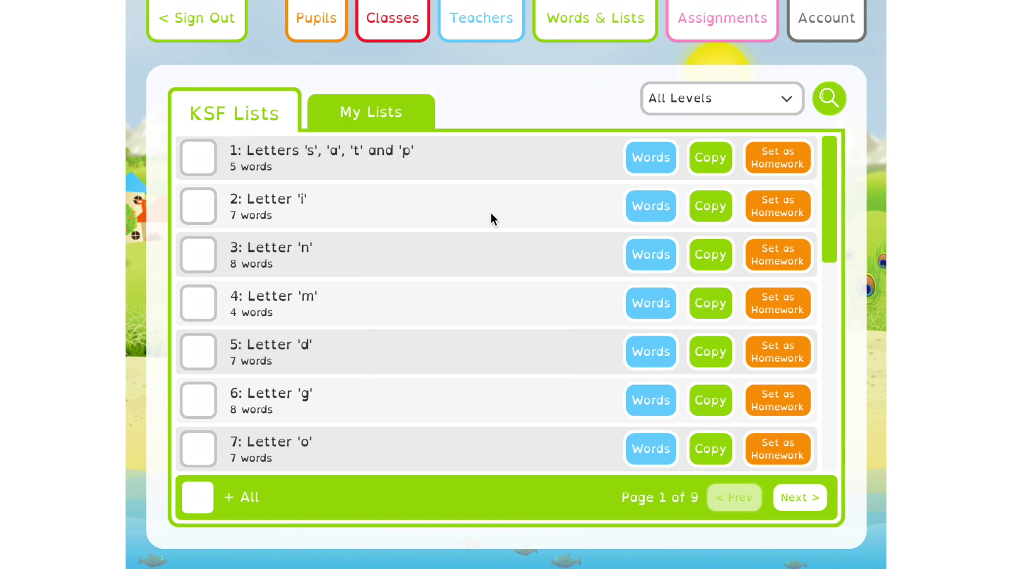
pyautogui.scroll(-10, 492, 213)
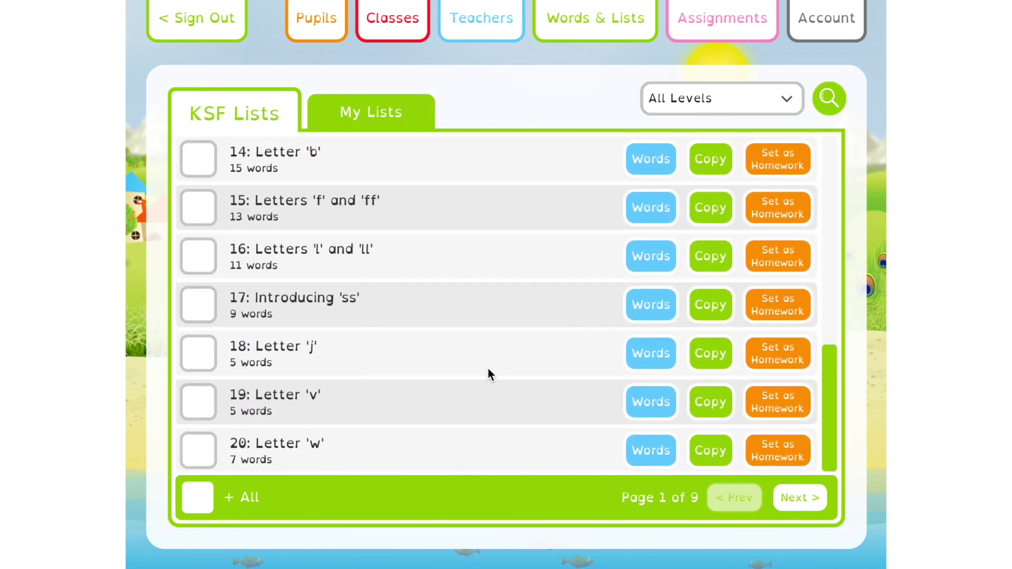
pyautogui.scroll(10, 543, 274)
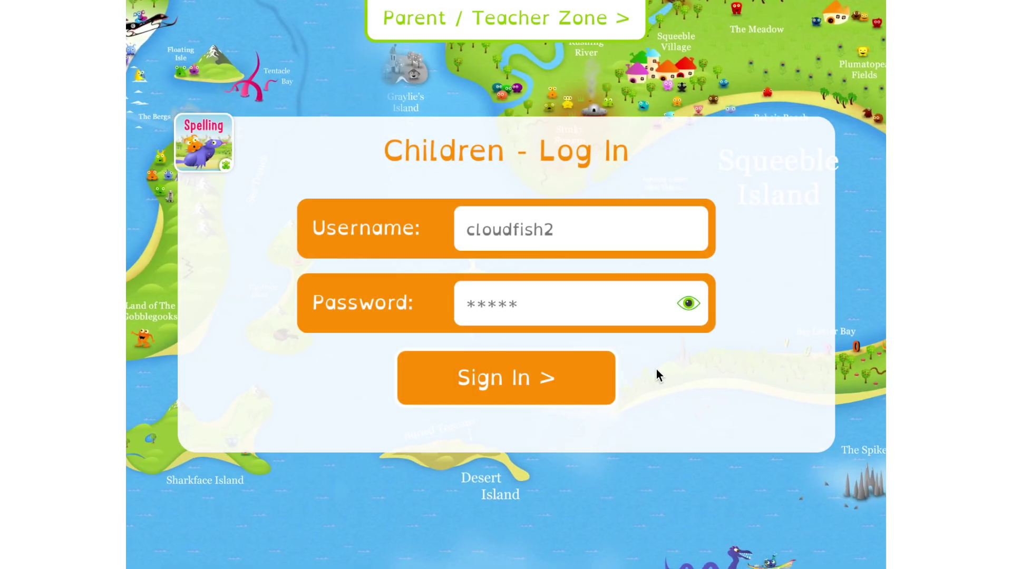
# Sign in as the pupil and start test 38: High Frequency Words 3 (Months).
pyautogui.click(495, 384)
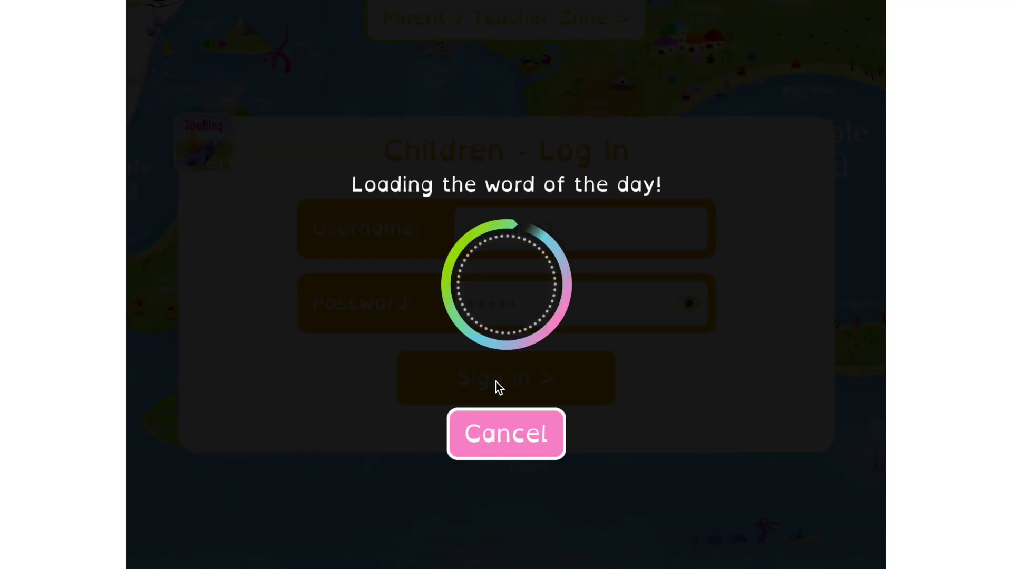
pyautogui.click(484, 219)
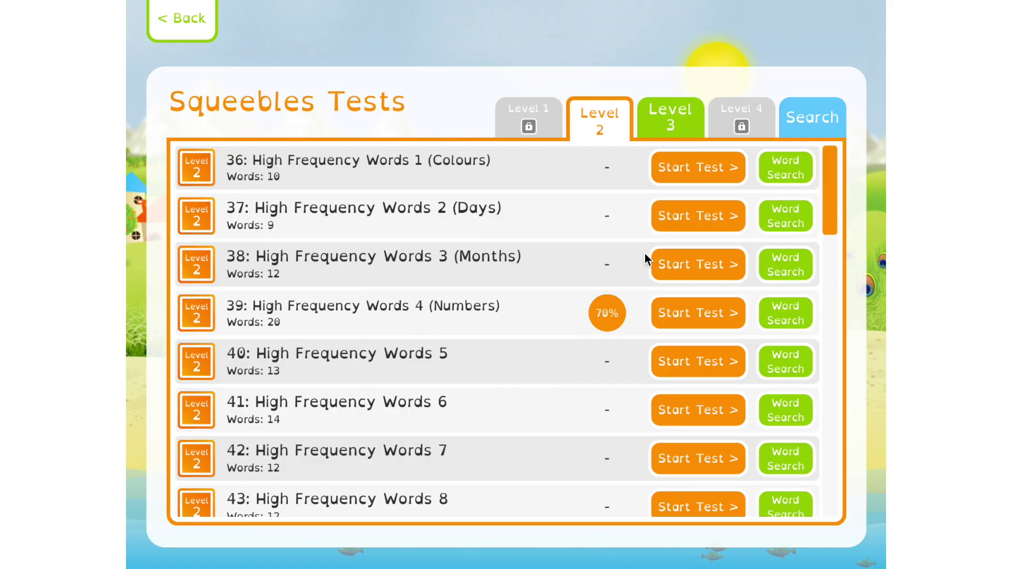
pyautogui.click(684, 264)
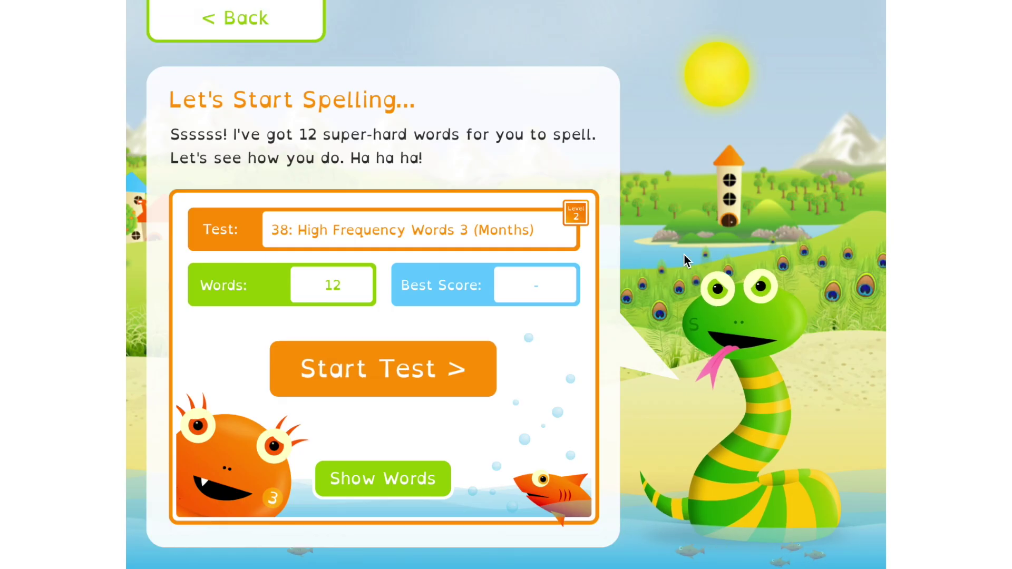
# Return to the tests list, try a locked level, and dismiss the locked-level warning.
pyautogui.click(296, 29)
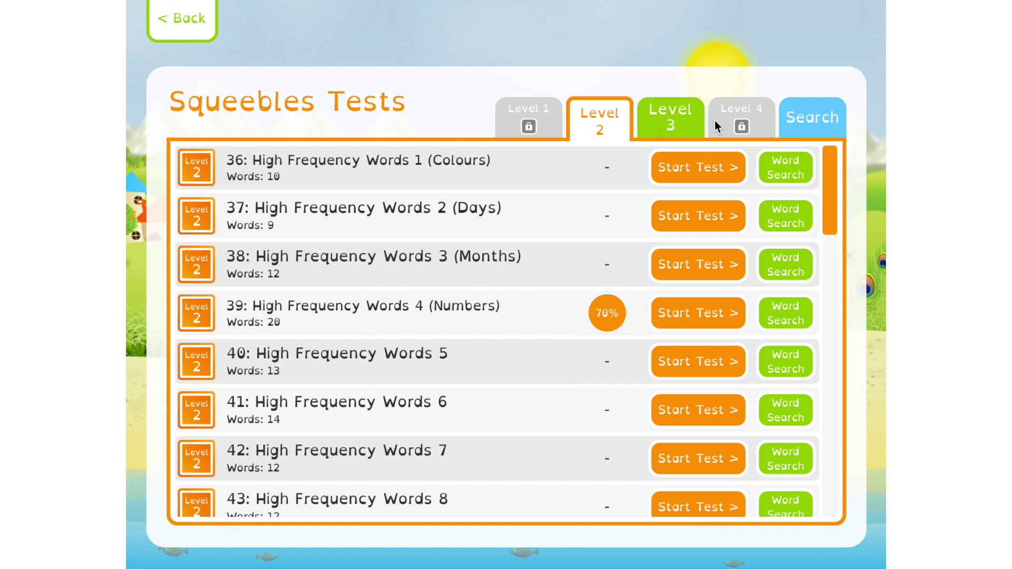
pyautogui.click(545, 123)
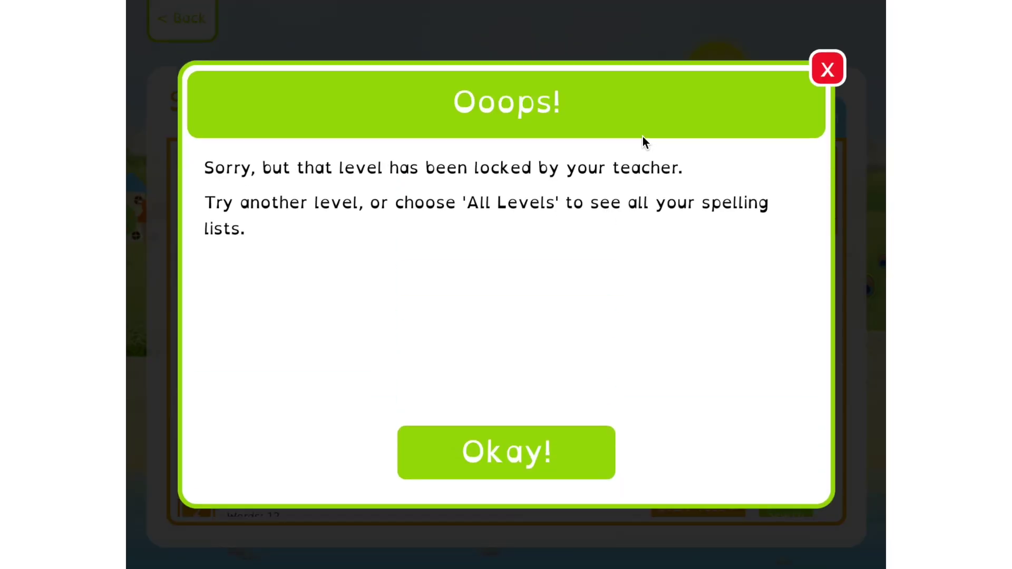
pyautogui.click(529, 431)
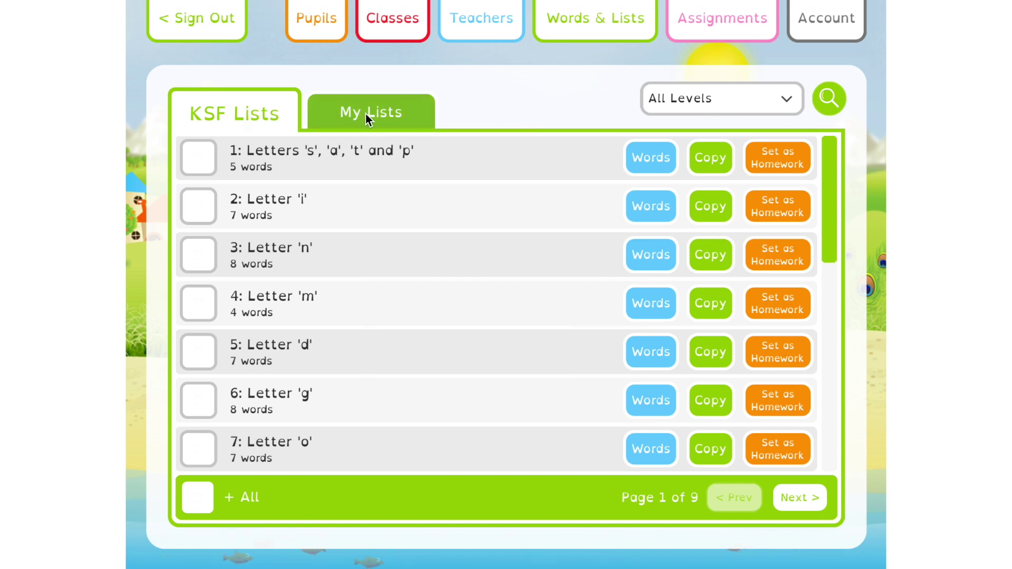
# Switch to My Lists, look through the Weather list's words, and return to My Lists.
pyautogui.click(386, 112)
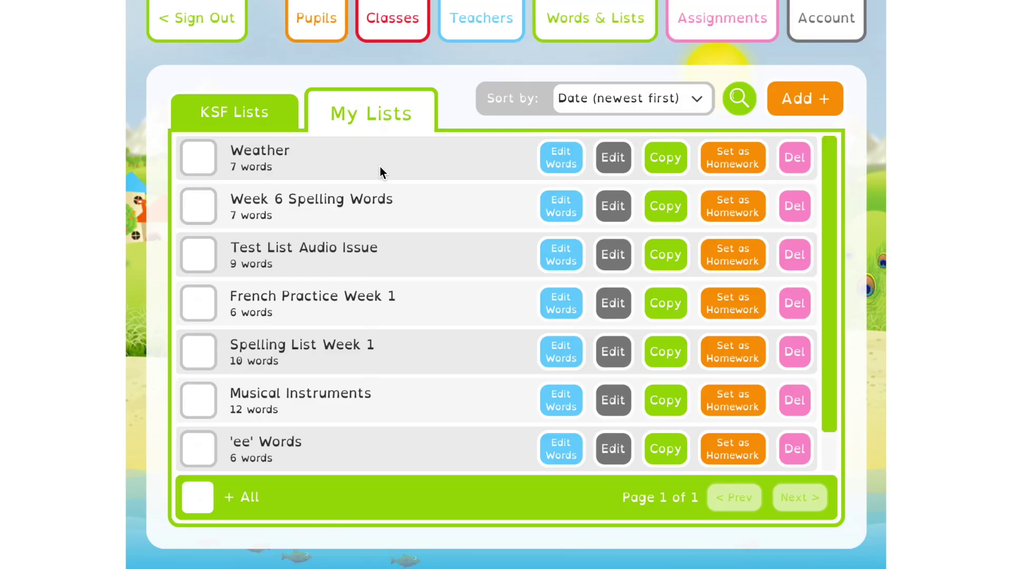
pyautogui.click(561, 157)
pyautogui.scroll(-1, 470, 284)
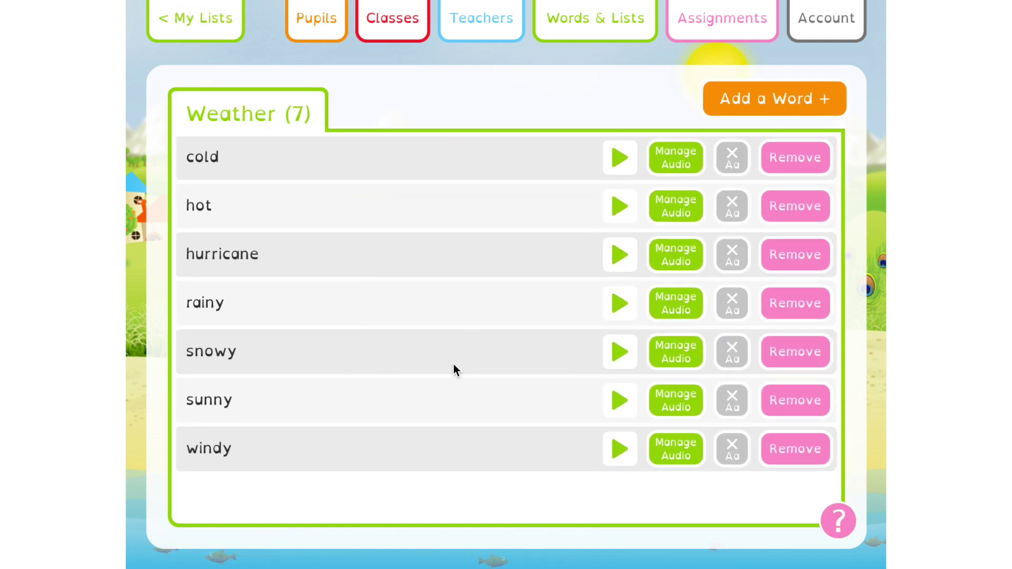
pyautogui.click(222, 31)
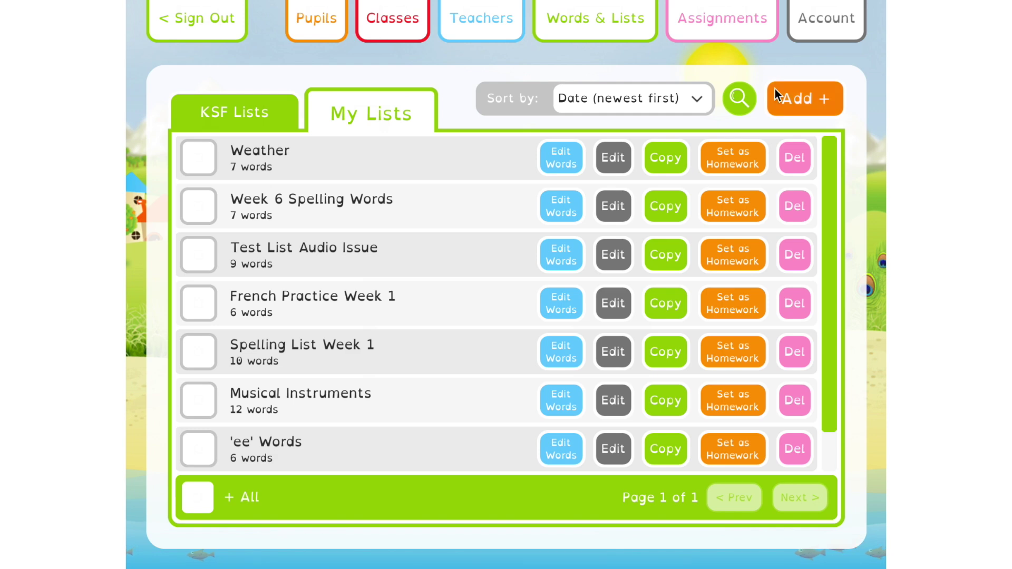
# Start a new spelling list titled 'Holiday Words'.
pyautogui.click(805, 100)
pyautogui.click(619, 158)
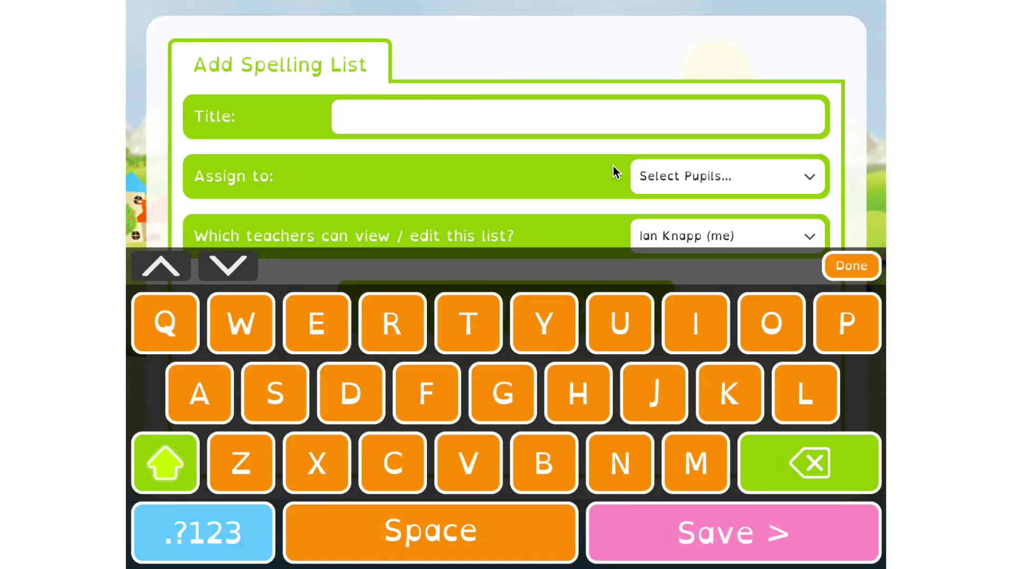
pyautogui.write('Holiday Words')
pyautogui.click(792, 182)
# Assign the list to two pupils, keep the default editing teachers, and save it.
pyautogui.click(790, 228)
pyautogui.click(854, 263)
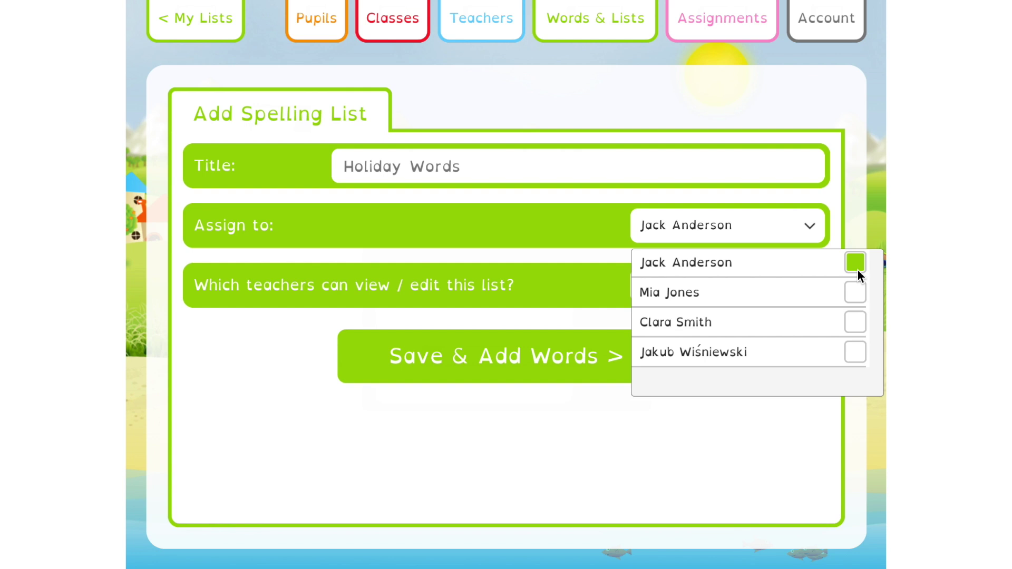
pyautogui.click(855, 292)
pyautogui.click(595, 259)
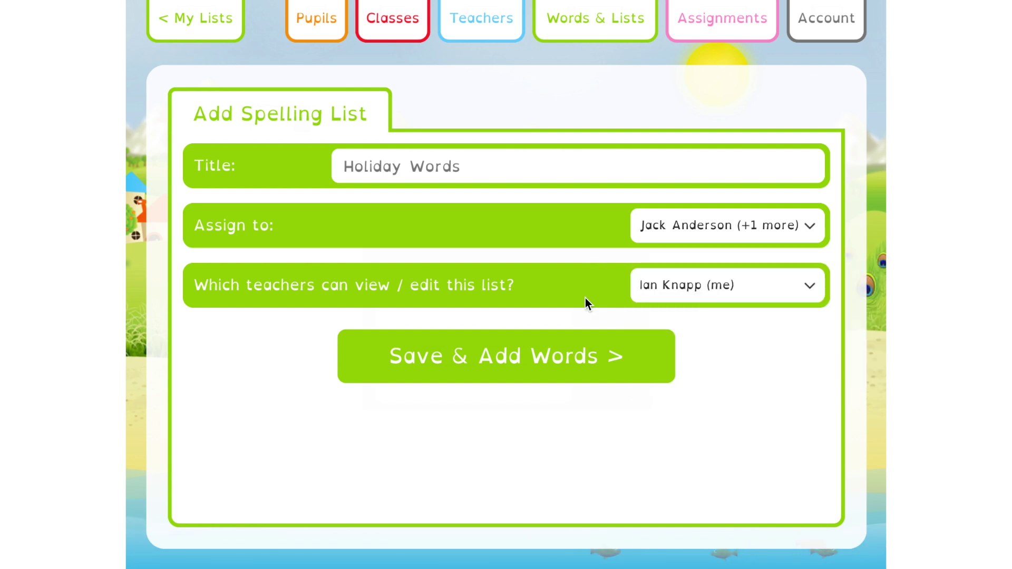
pyautogui.click(786, 292)
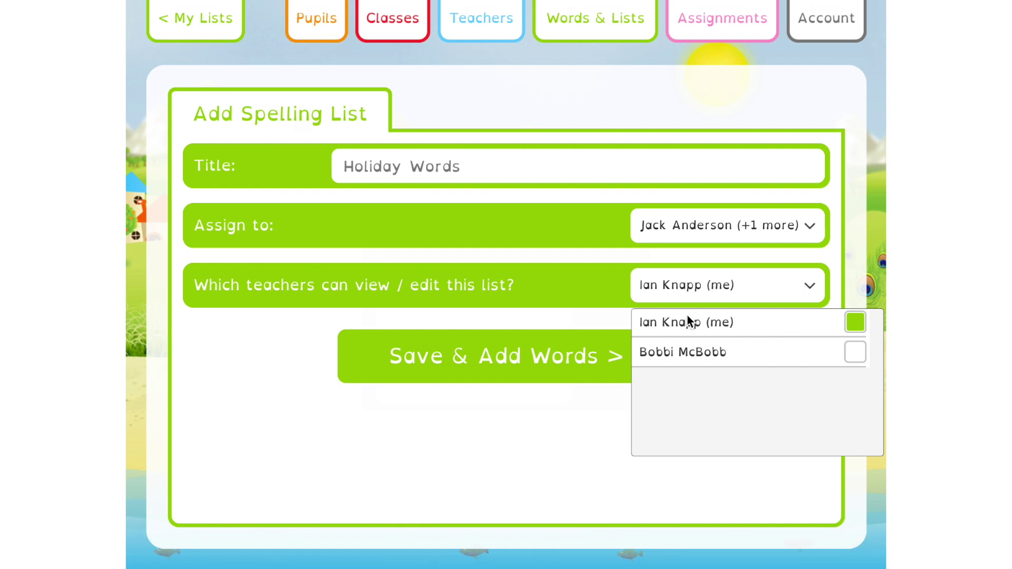
pyautogui.click(574, 278)
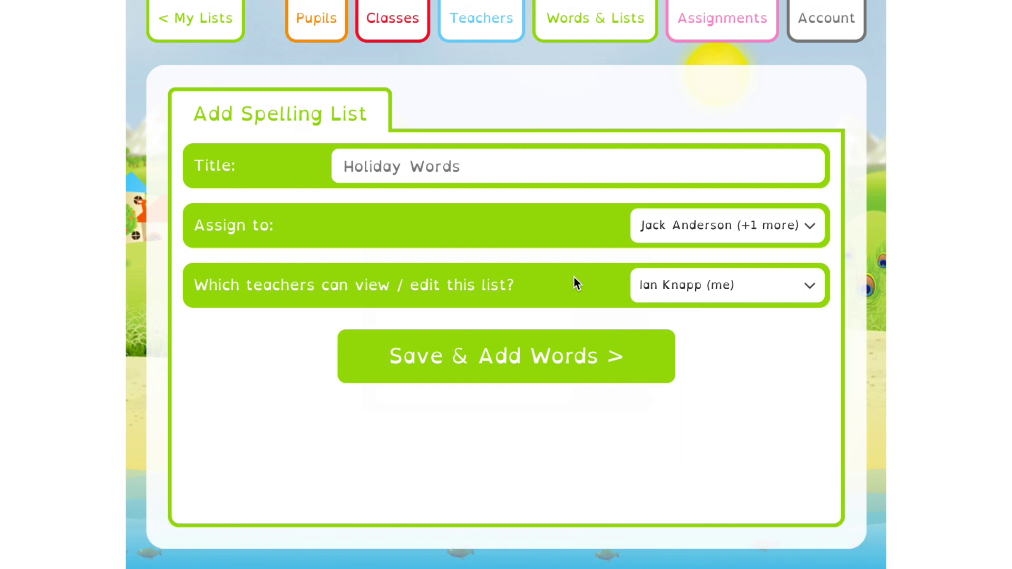
pyautogui.click(499, 357)
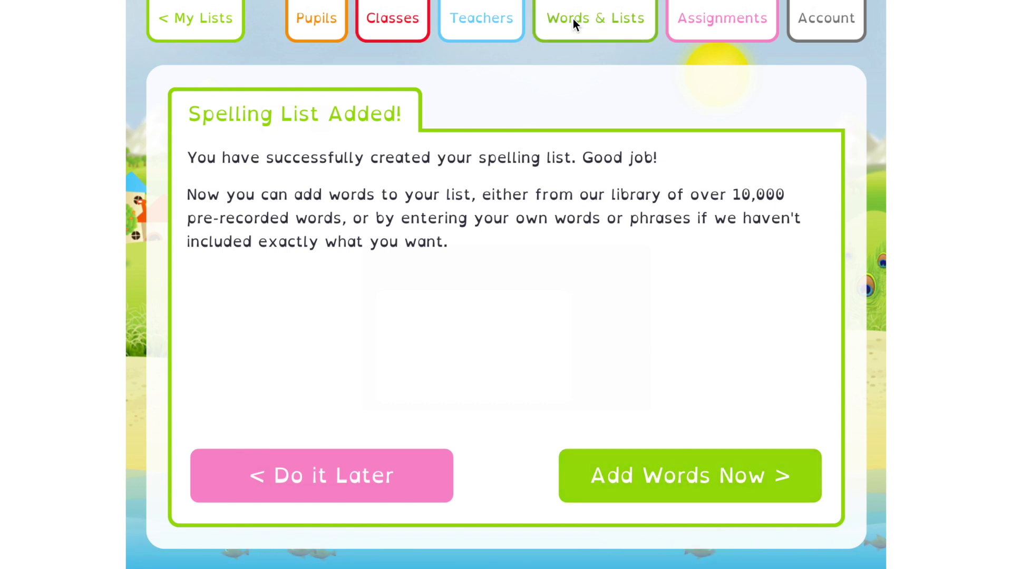
# Open the empty Holiday Words list and enter pizza from the 'pizz' suggestion.
pyautogui.click(605, 16)
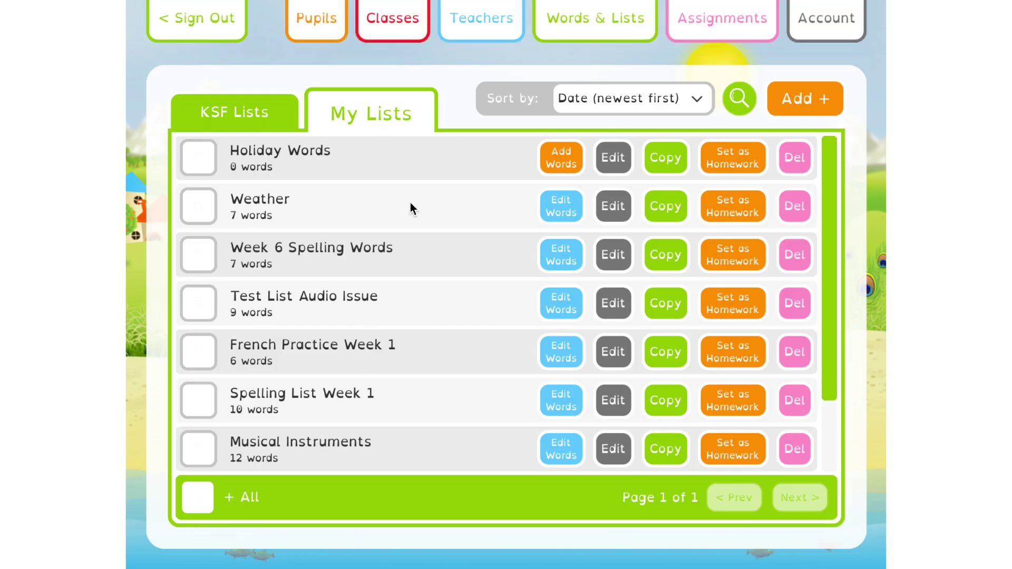
pyautogui.click(569, 160)
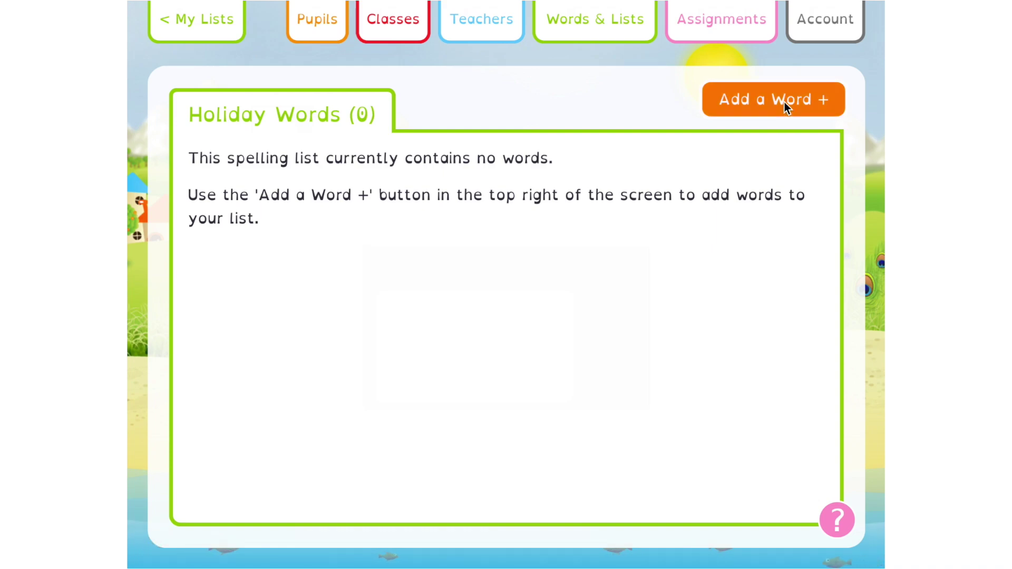
pyautogui.click(785, 102)
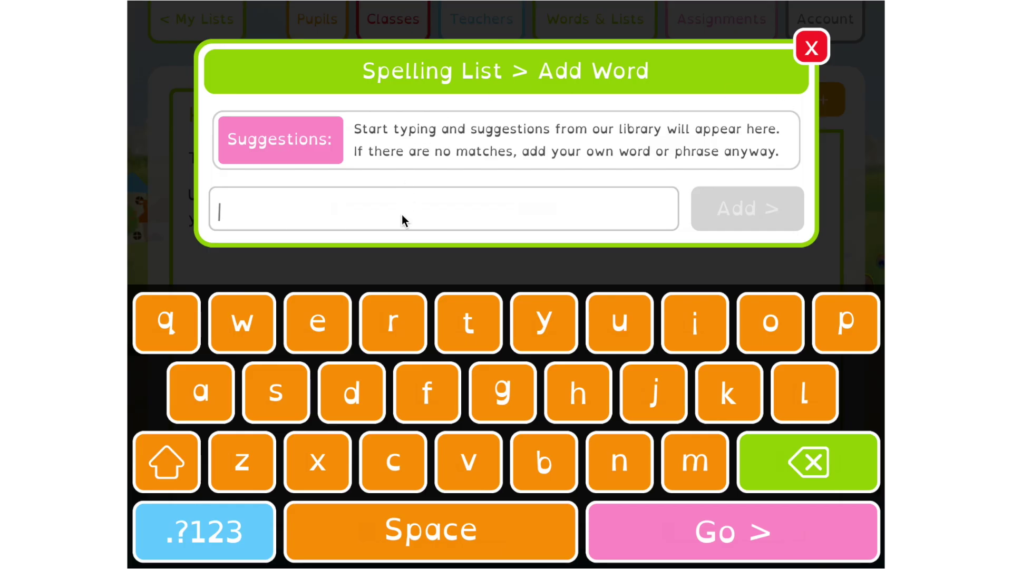
pyautogui.write('p')
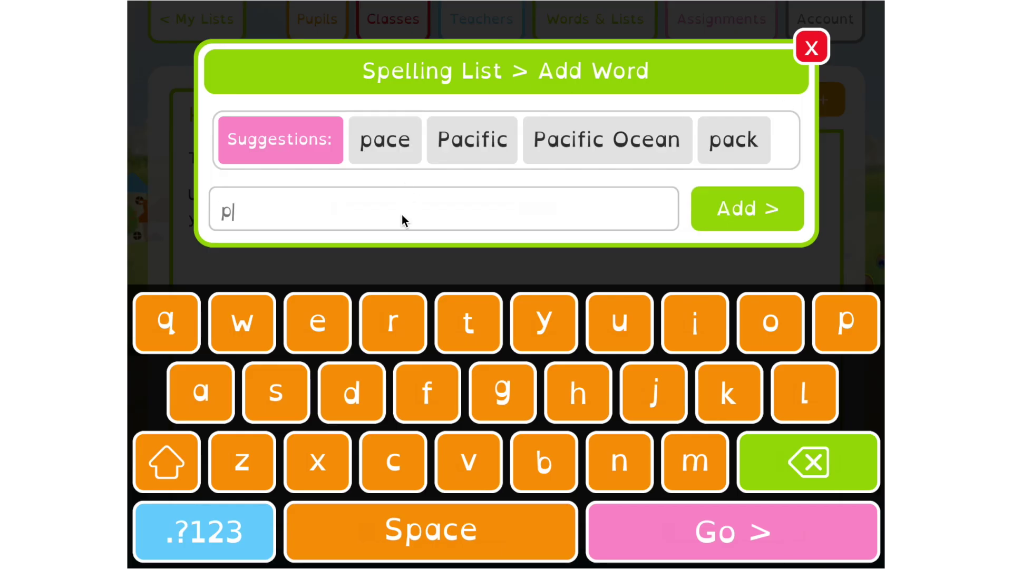
pyautogui.write('izza')
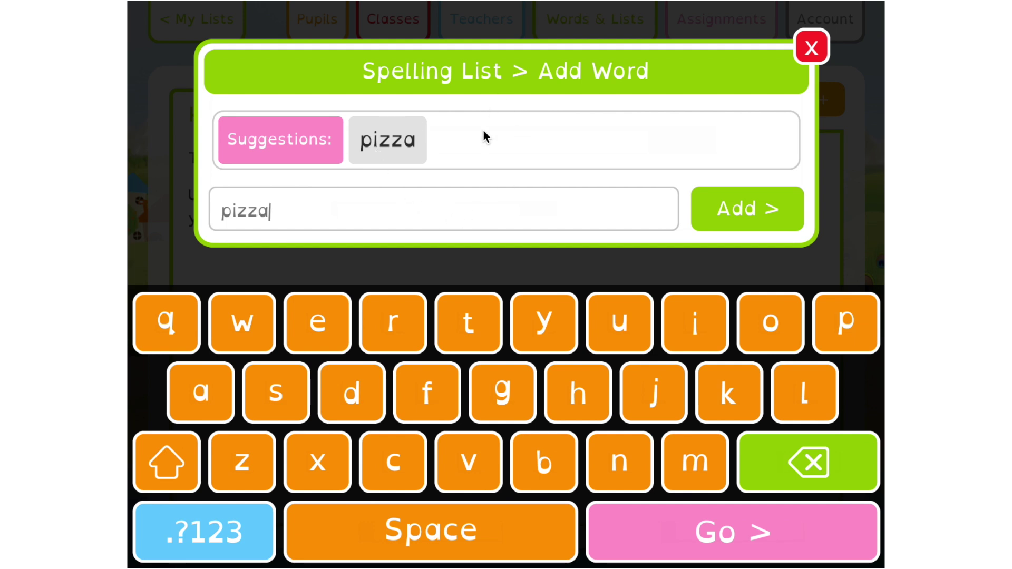
pyautogui.click(384, 139)
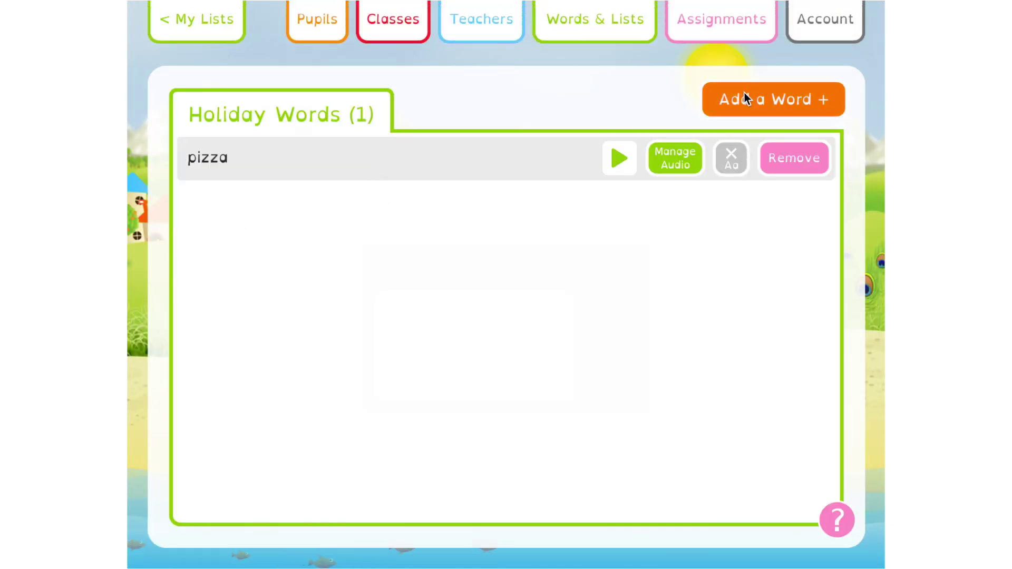
# Add the custom word 'Naples' to the Holiday Words list.
pyautogui.click(743, 98)
pyautogui.write('Naples')
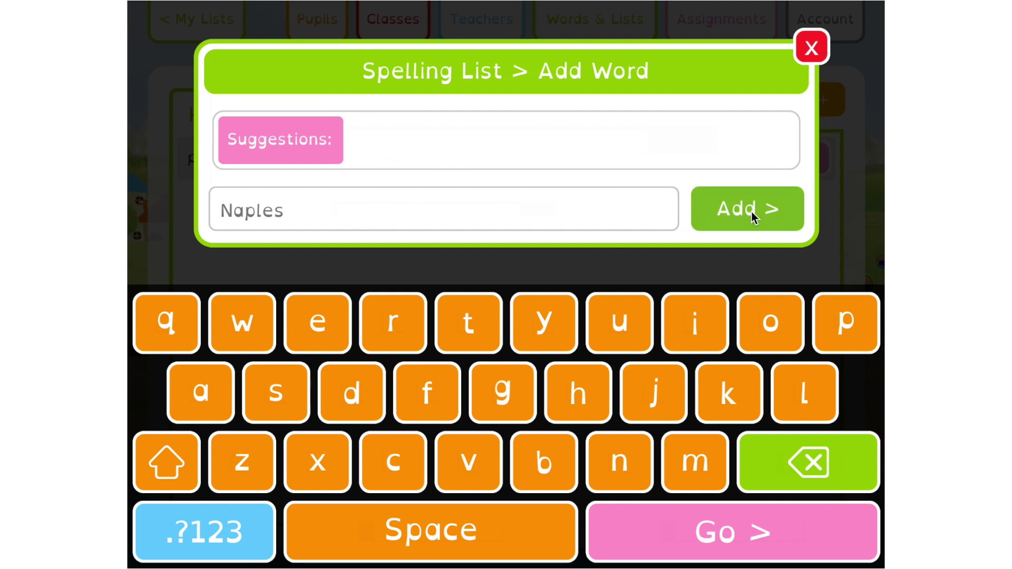
pyautogui.click(793, 211)
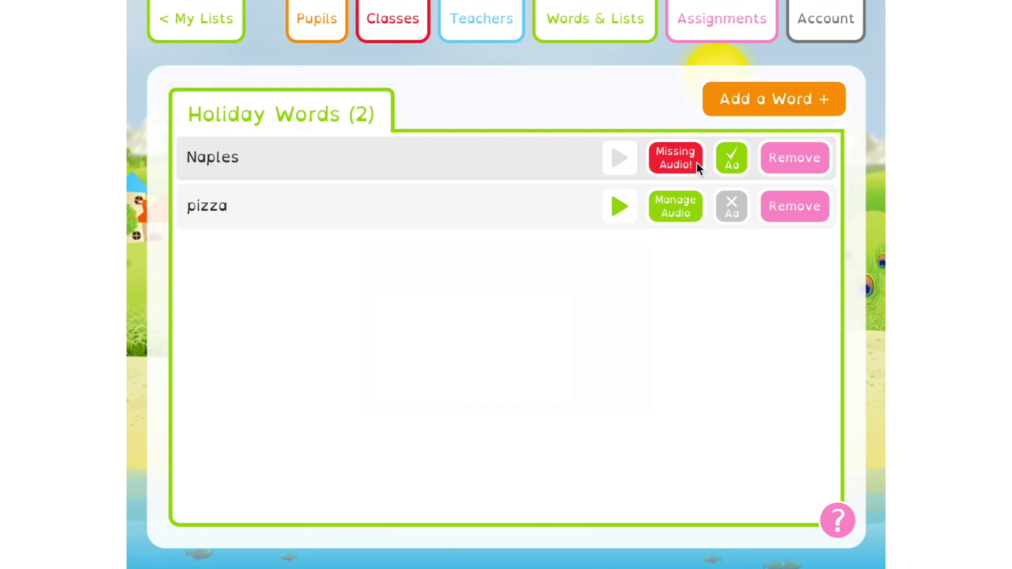
pyautogui.click(678, 163)
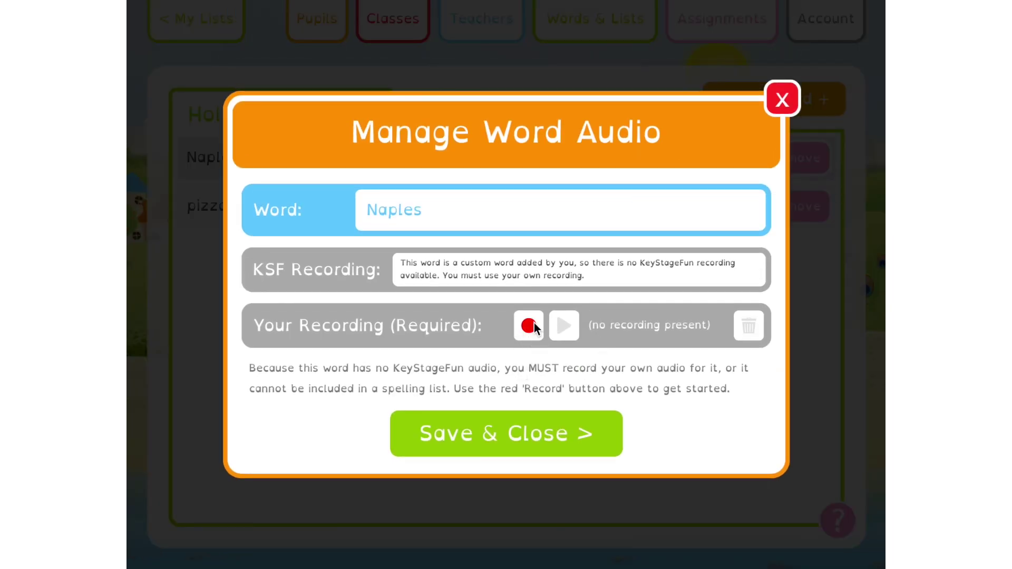
pyautogui.click(771, 102)
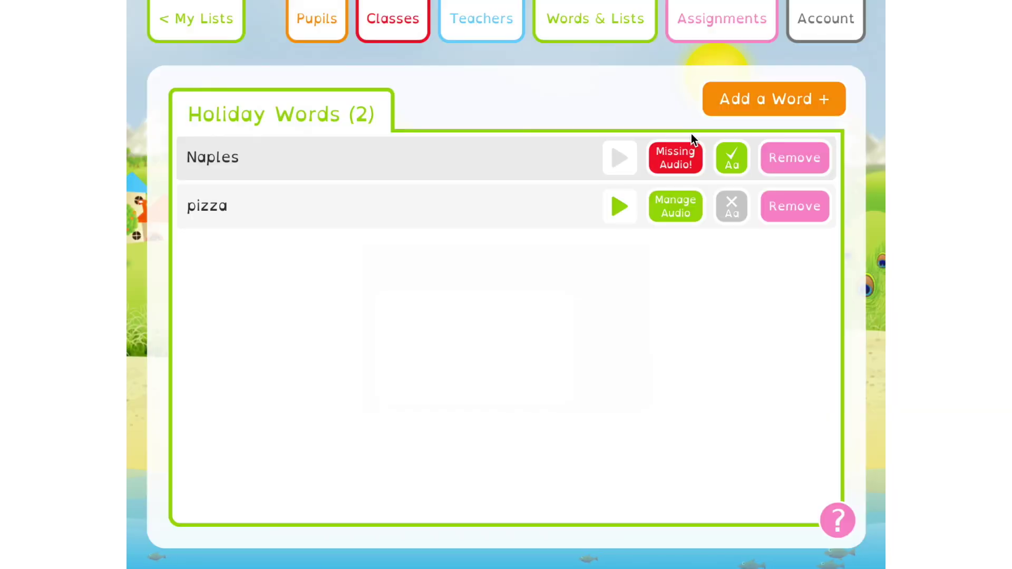
pyautogui.click(674, 209)
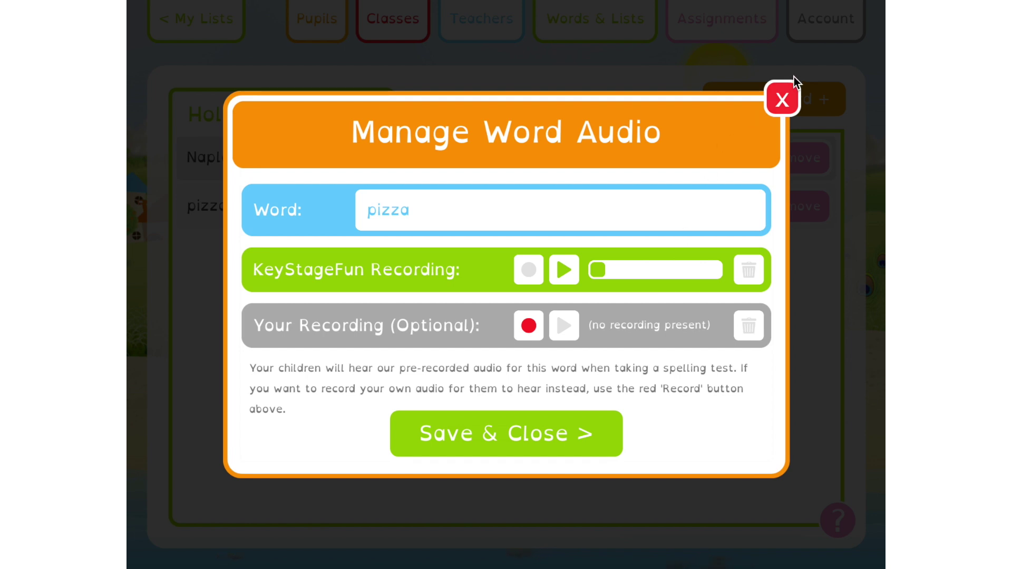
pyautogui.click(790, 90)
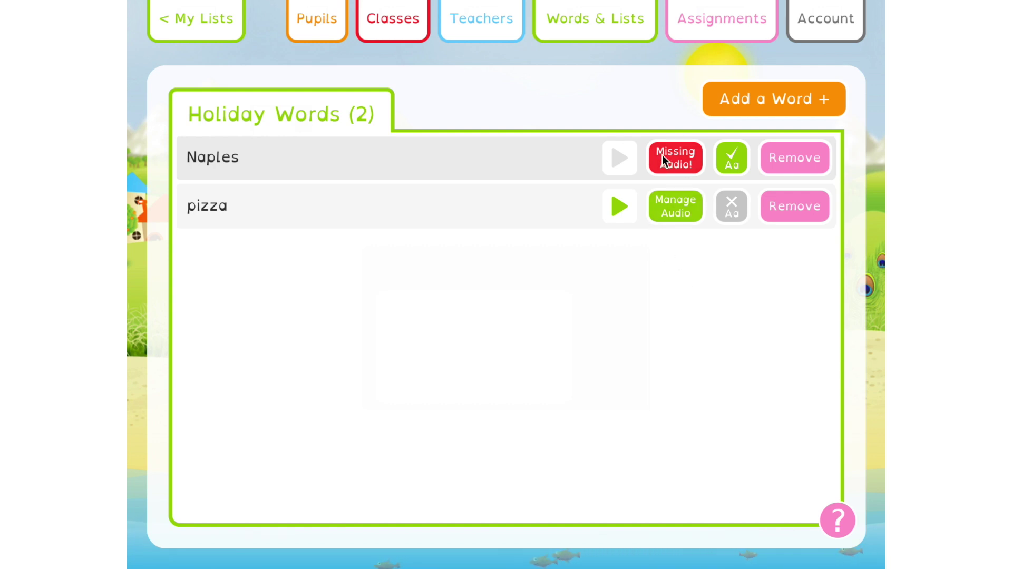
# Record your own pronunciation of pizza, play it back, and save.
pyautogui.click(674, 209)
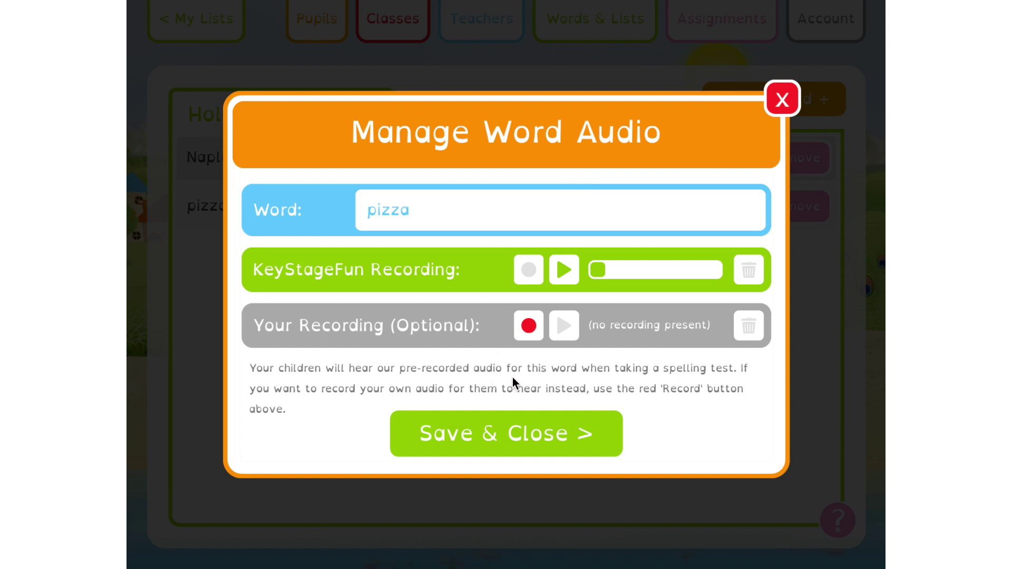
pyautogui.click(530, 326)
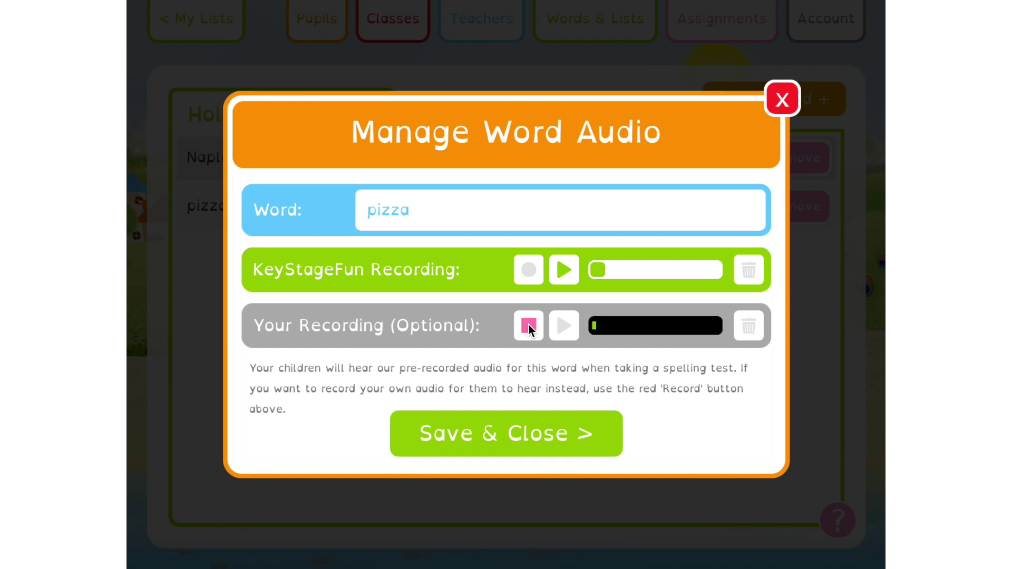
pyautogui.click(529, 324)
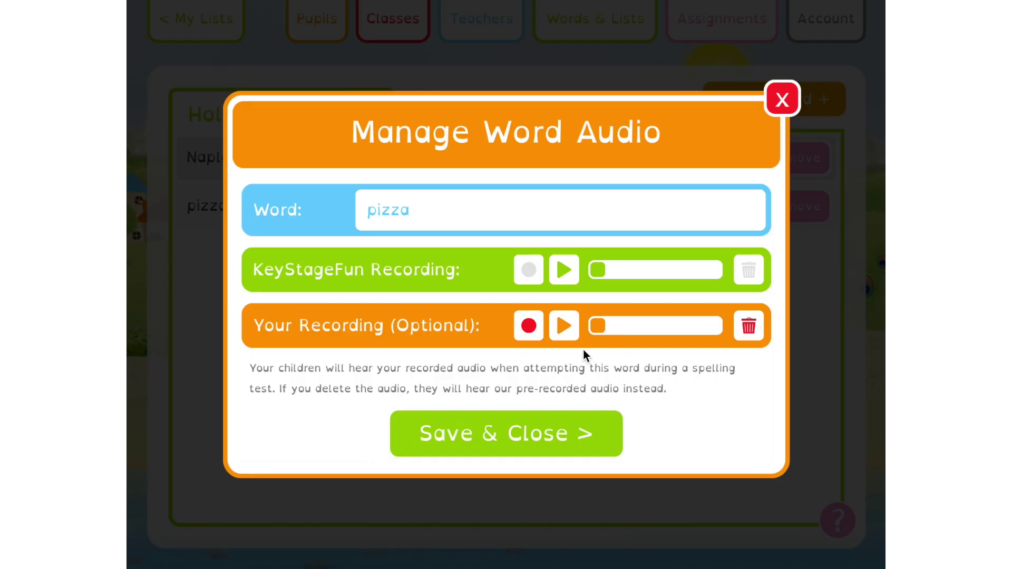
pyautogui.click(562, 322)
pyautogui.click(503, 445)
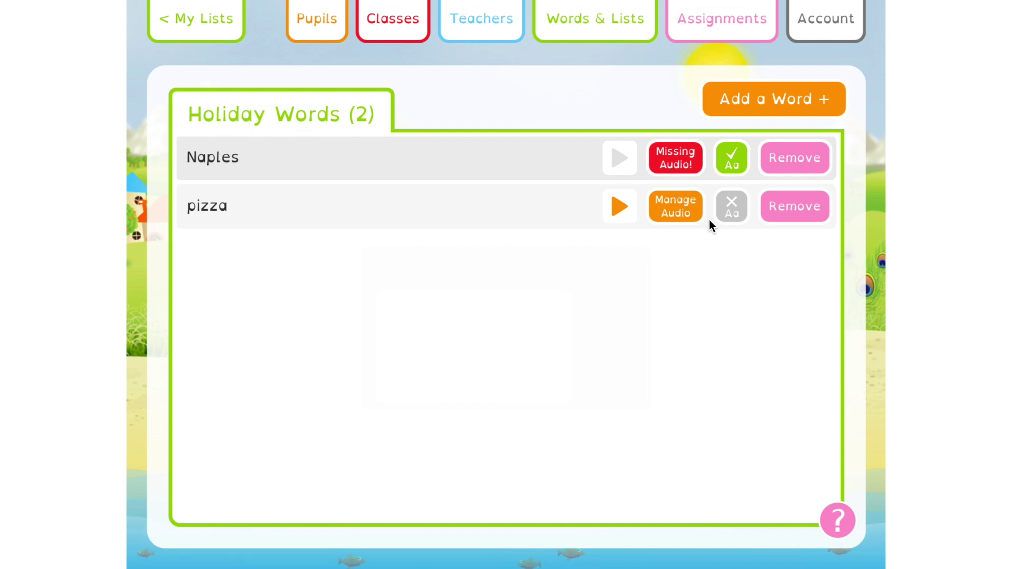
# Delete pizza's own recording so it uses KeyStageFun audio, and save.
pyautogui.click(668, 206)
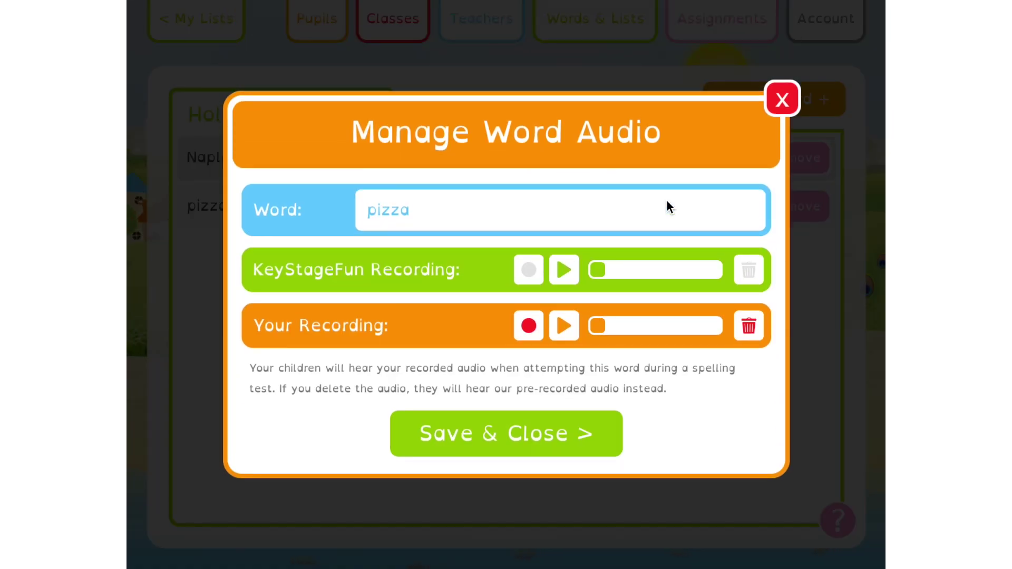
pyautogui.click(749, 327)
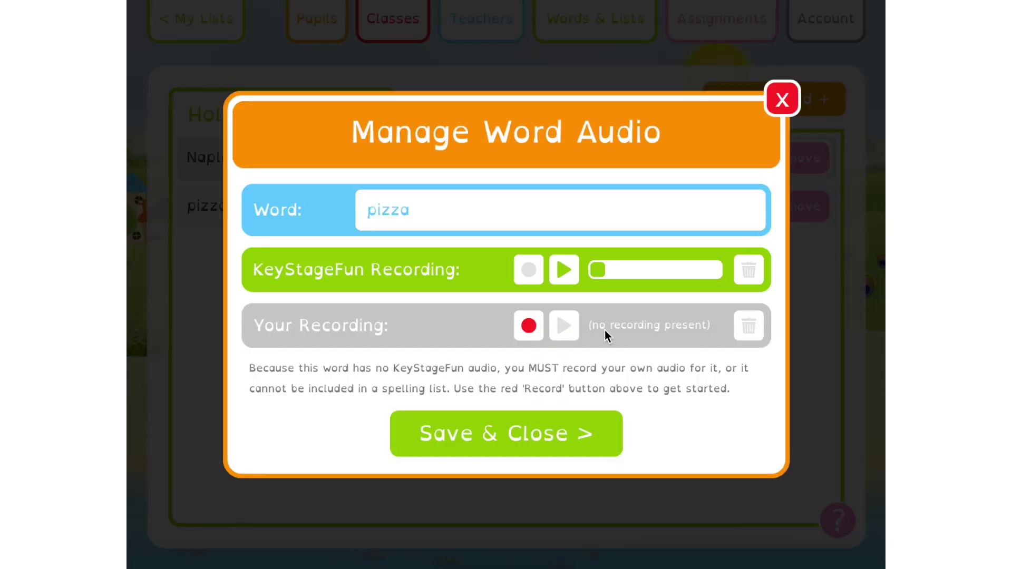
pyautogui.click(521, 428)
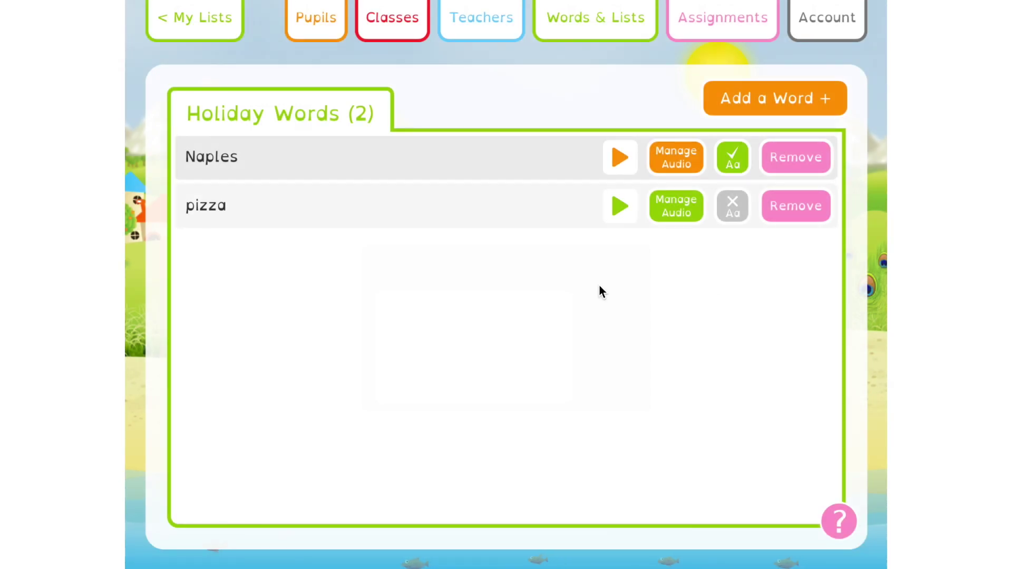
# Add the word 'Italy' to the Holiday Words list.
pyautogui.click(757, 97)
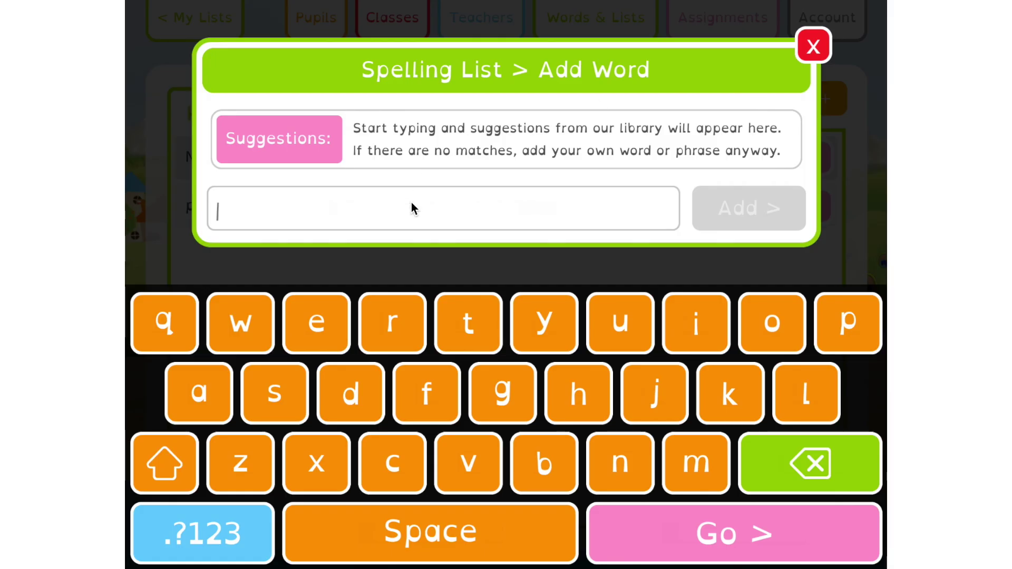
pyautogui.write('Italy')
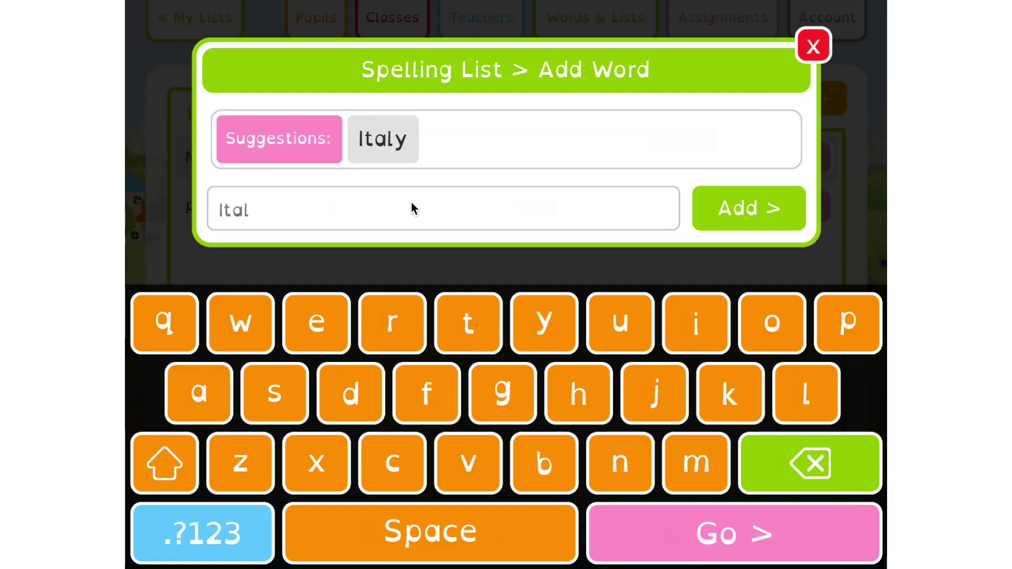
pyautogui.click(747, 223)
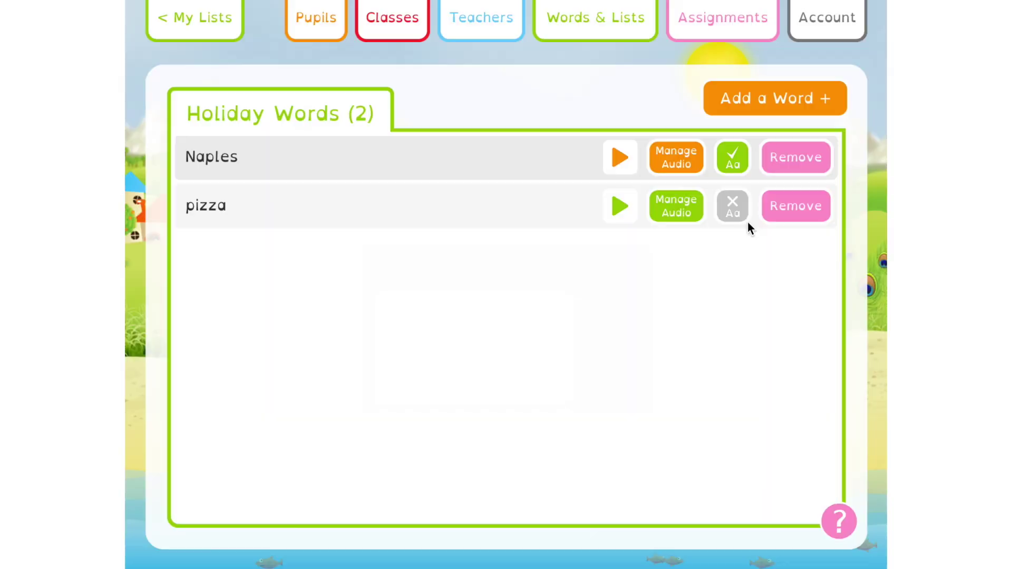
# Turn on capital-letter checking for Italy.
pyautogui.click(733, 158)
pyautogui.click(733, 158)
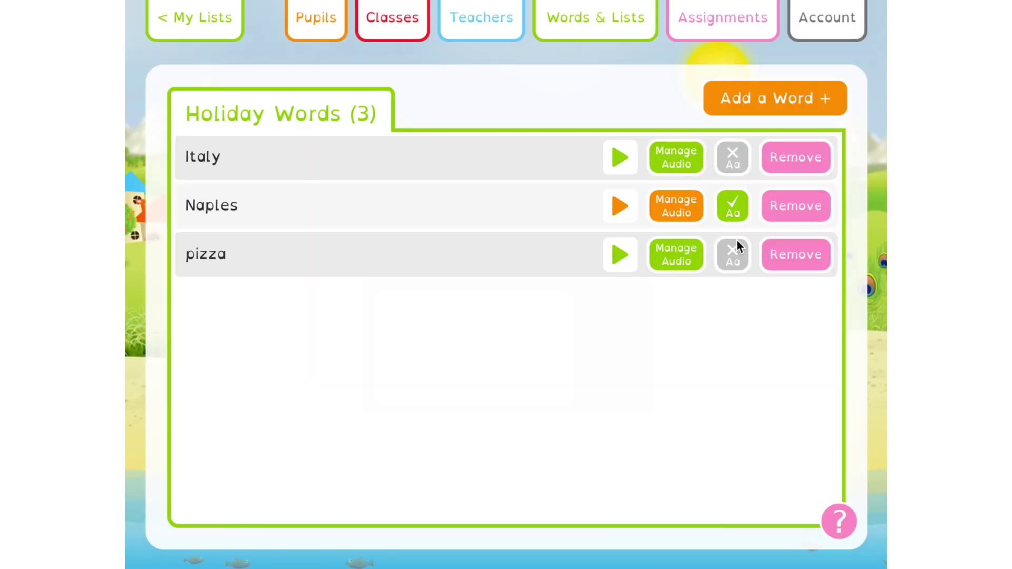
pyautogui.click(736, 147)
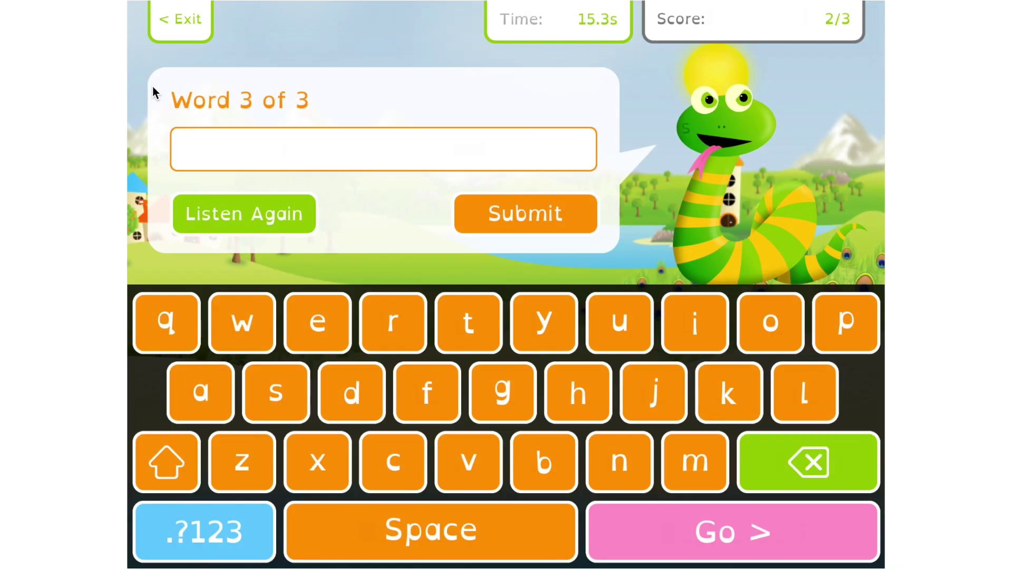
# Spell 'italy' on the on-screen keyboard and submit it for marking.
pyautogui.click(687, 340)
pyautogui.click(480, 344)
pyautogui.click(211, 395)
pyautogui.click(806, 387)
pyautogui.click(536, 313)
pyautogui.click(542, 224)
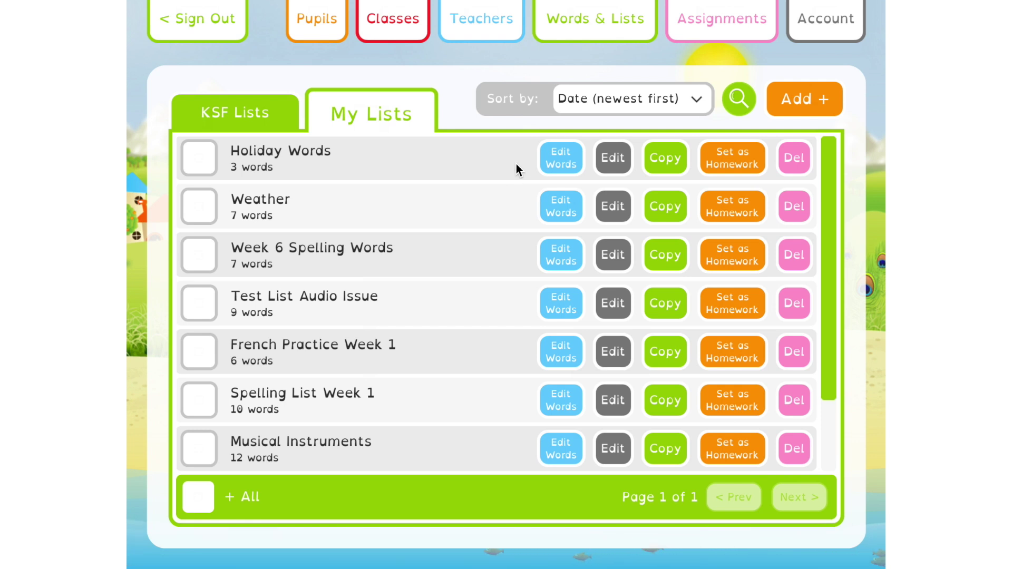
# Review the Holiday Words list's words and its settings, returning to My Lists each time.
pyautogui.click(548, 158)
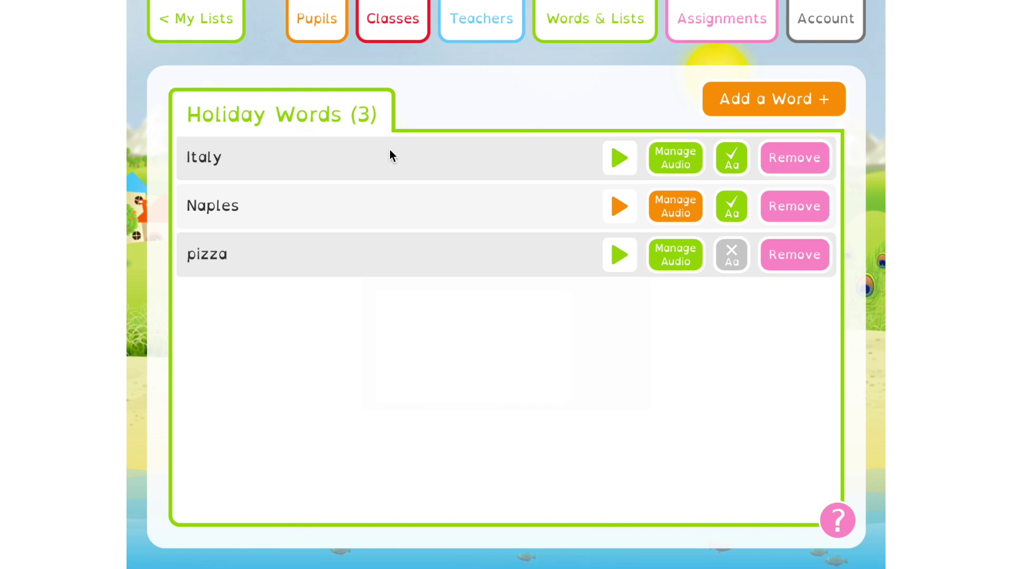
pyautogui.click(179, 10)
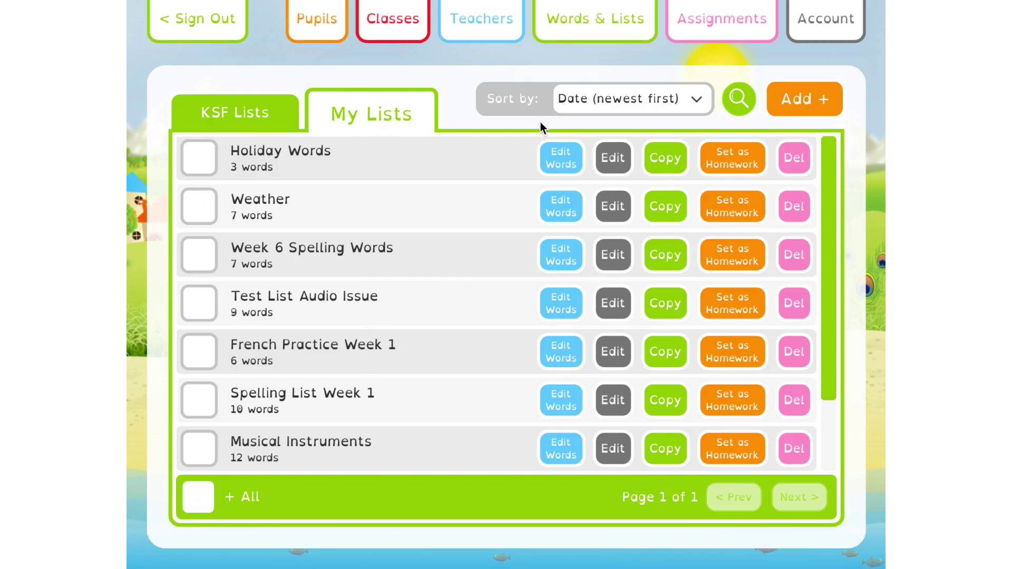
pyautogui.click(605, 158)
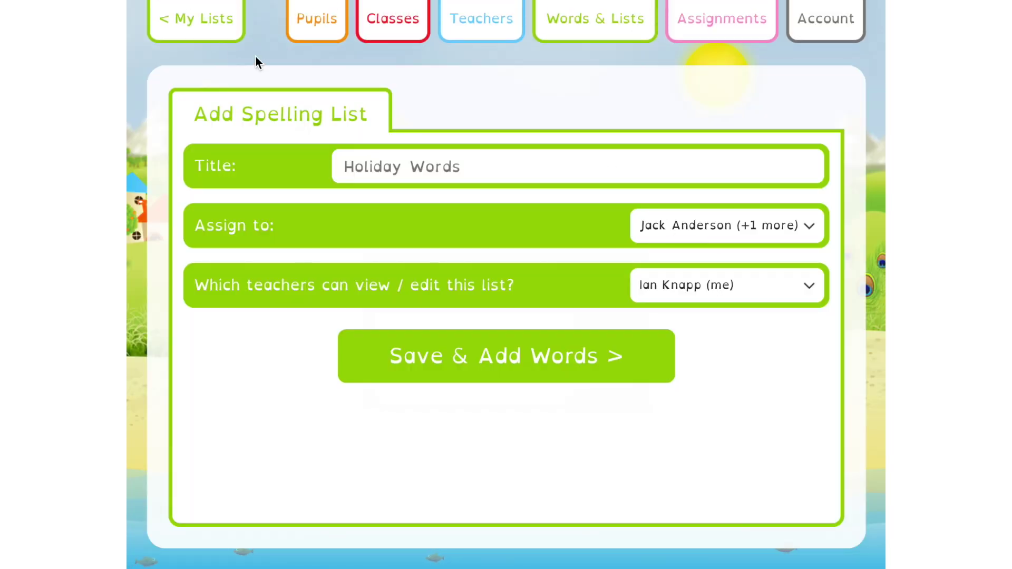
pyautogui.click(209, 20)
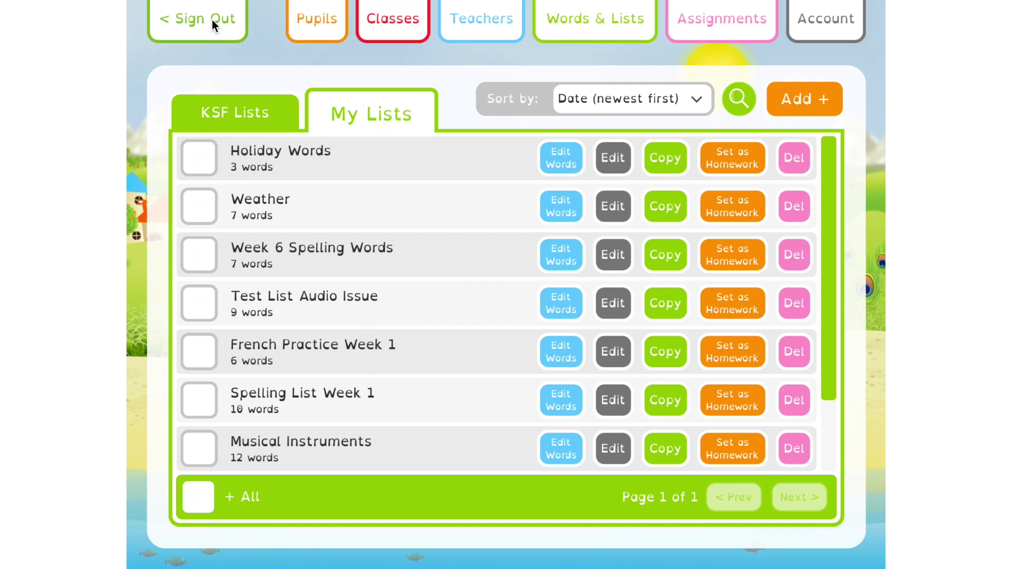
# Duplicate Holiday Words into 'COPY: Holiday Words', cancelling the delete prompt so the copy stays.
pyautogui.click(666, 163)
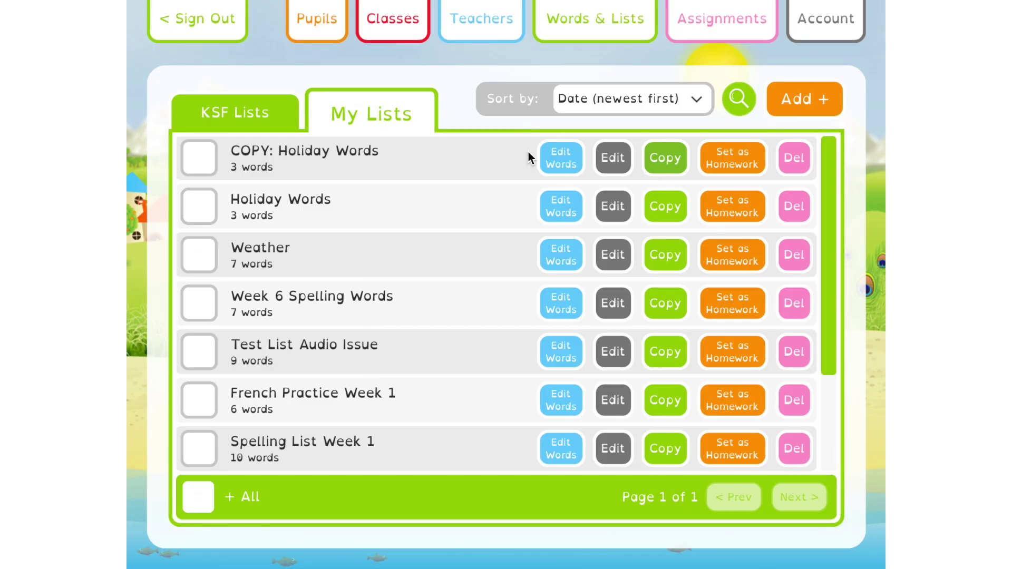
pyautogui.click(795, 158)
pyautogui.click(836, 67)
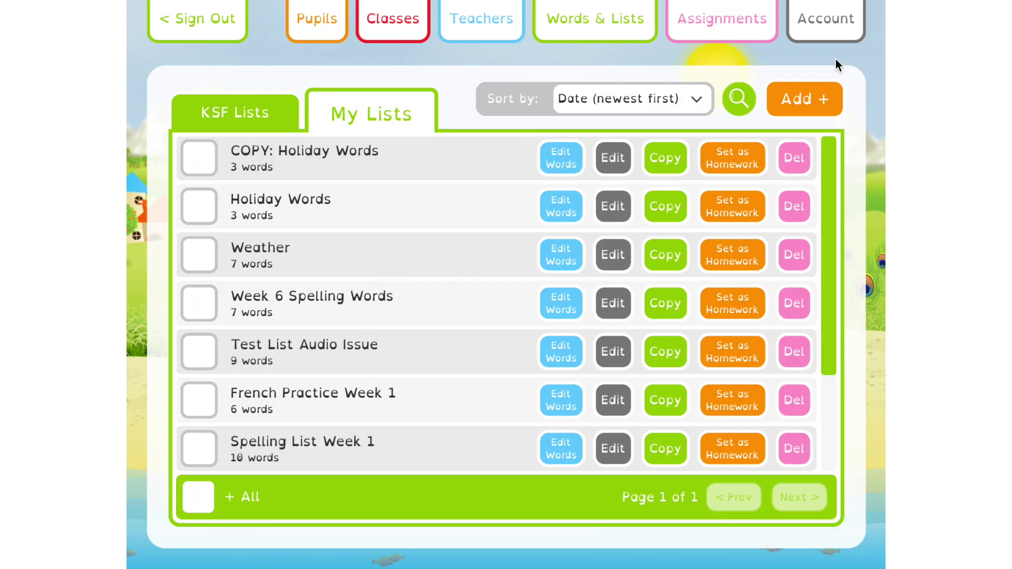
pyautogui.click(739, 155)
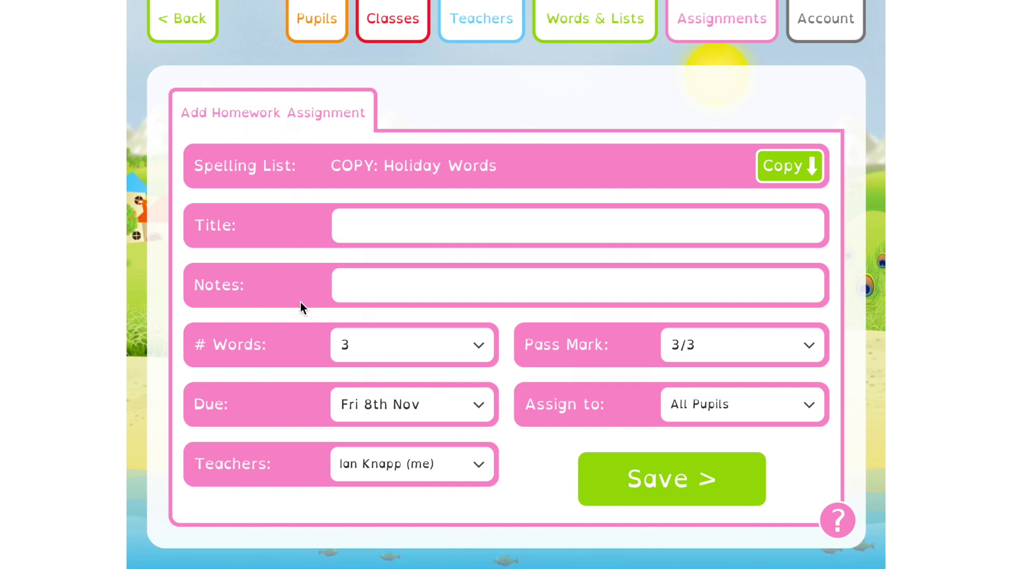
pyautogui.click(192, 26)
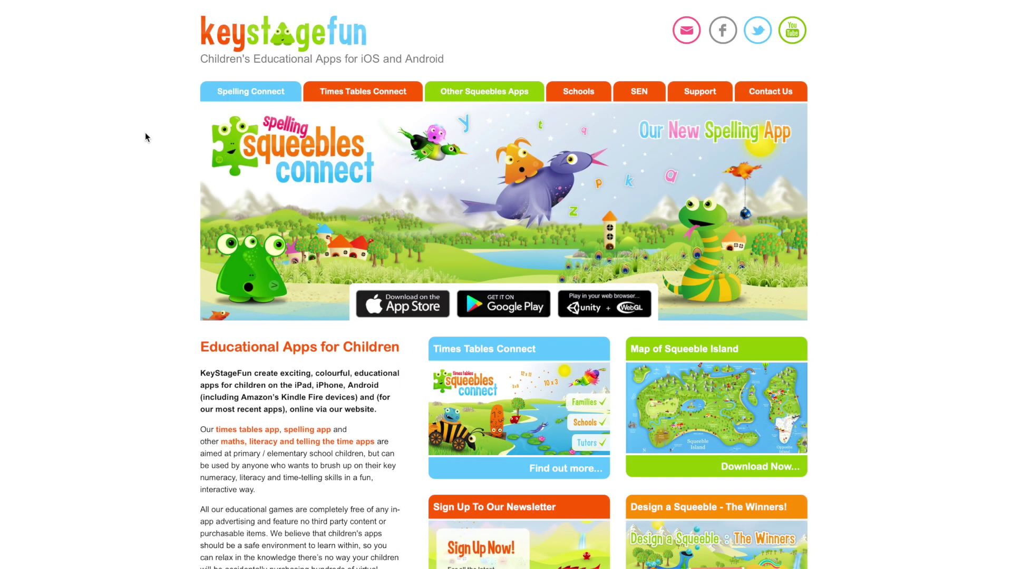
# Go to Spelling Connect's Support page and scroll to the manual topics on accounts, spelling lists and billing.
pyautogui.moveTo(234, 102)
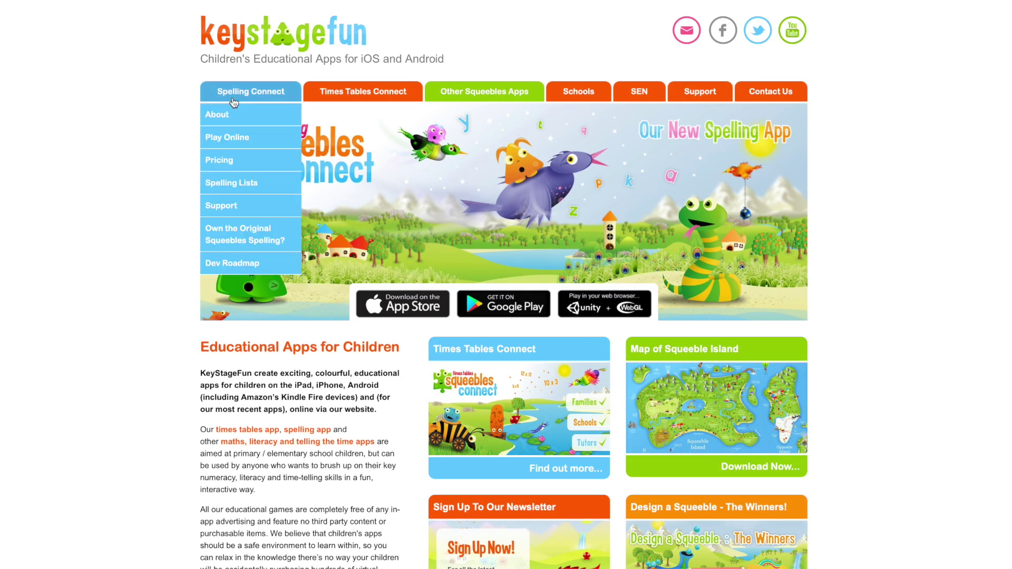
pyautogui.click(231, 206)
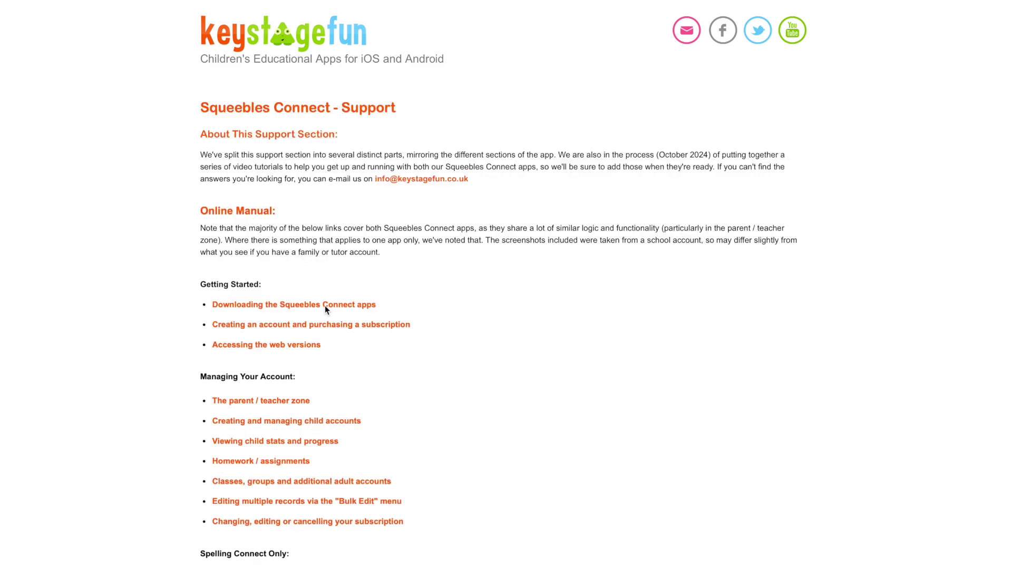
pyautogui.scroll(-10, 399, 413)
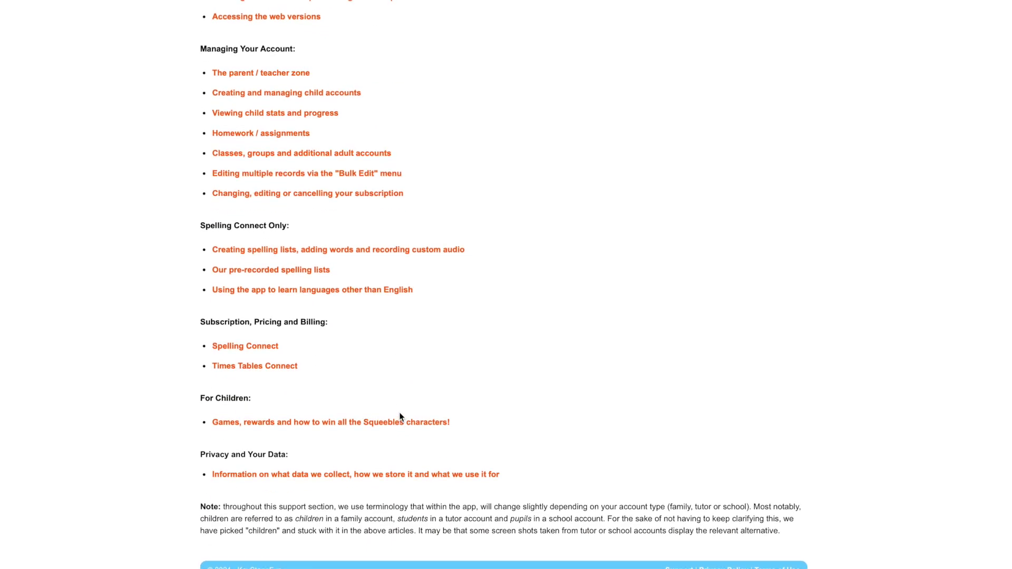